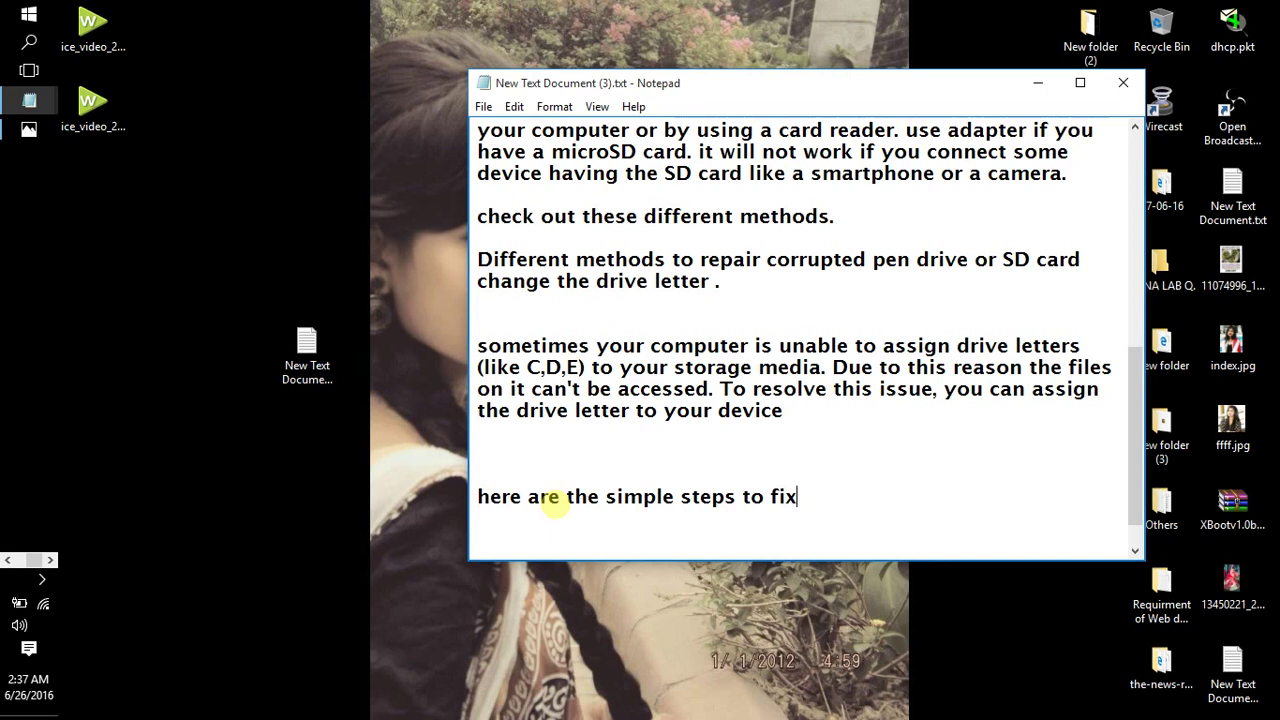
# Complete the introductory line after "fix" with "the corrupted pen drive or memory card by assign a correct drive letter."
pyautogui.write('the f')
pyautogui.press('BackSpace')
pyautogui.write('corrupted pen drive or memory card')
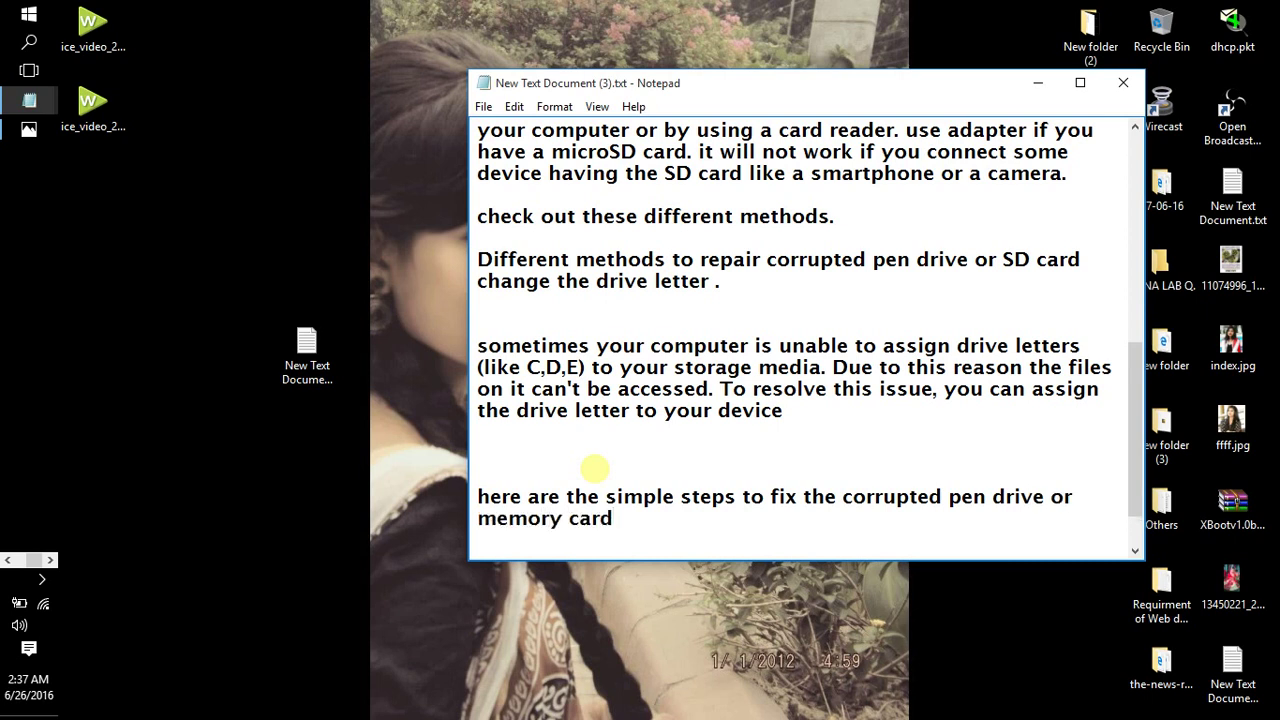
pyautogui.write(' by u')
pyautogui.press('BackSpace')
pyautogui.write('assigg')
pyautogui.press('BackSpace')
pyautogui.write('n ')
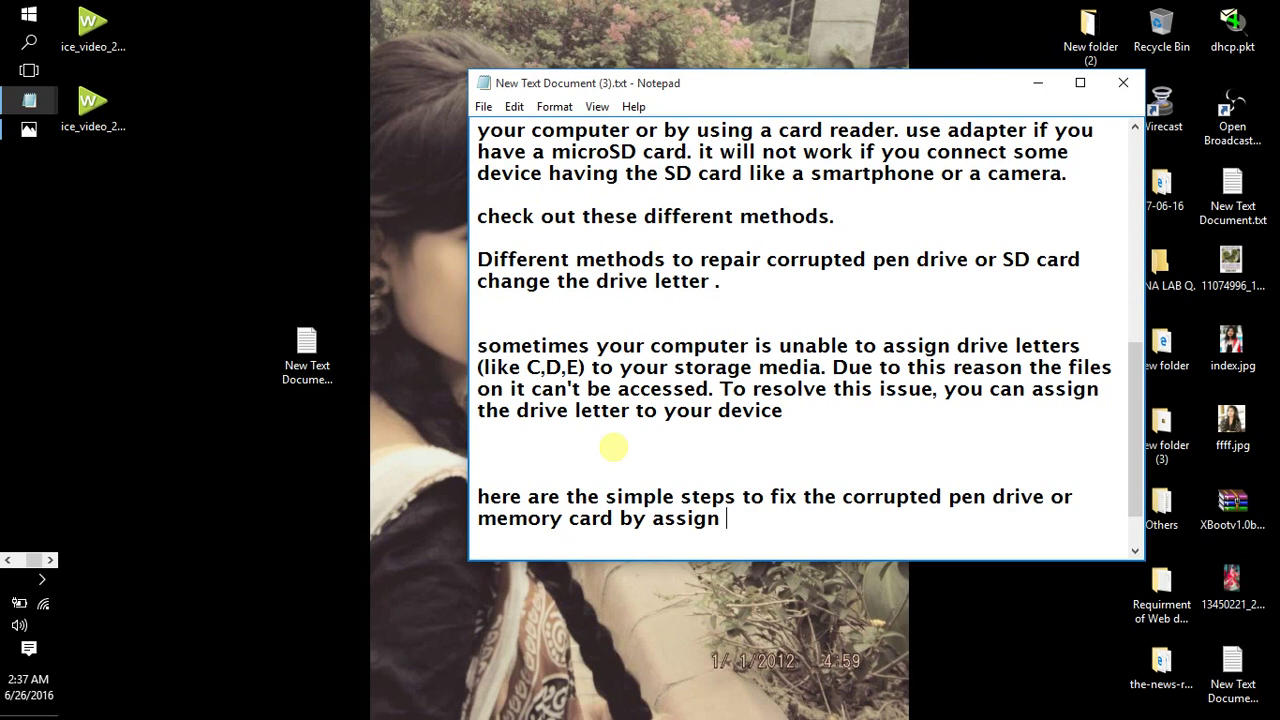
pyautogui.write('a correct drive letter')
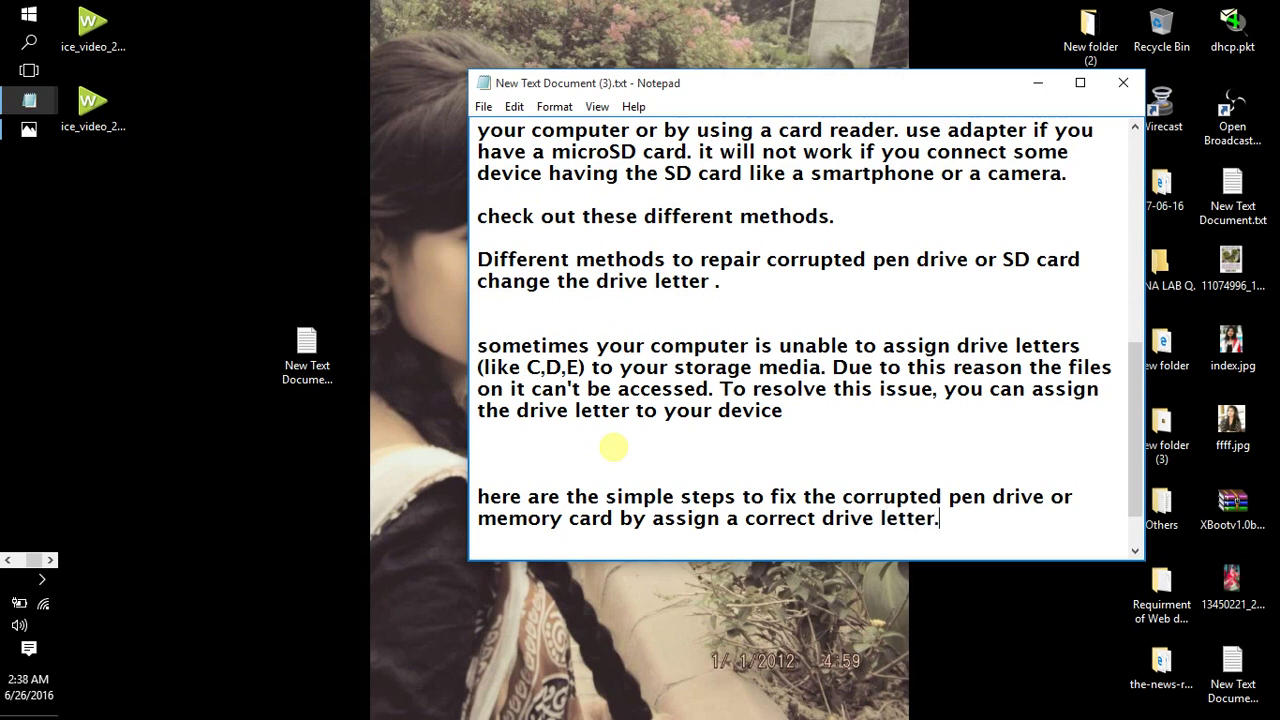
pyautogui.write('.')
# Add the line "so, let's go" below the introduction, set off by blank lines
pyautogui.press('Return')
pyautogui.press('Return')
pyautogui.write('so')
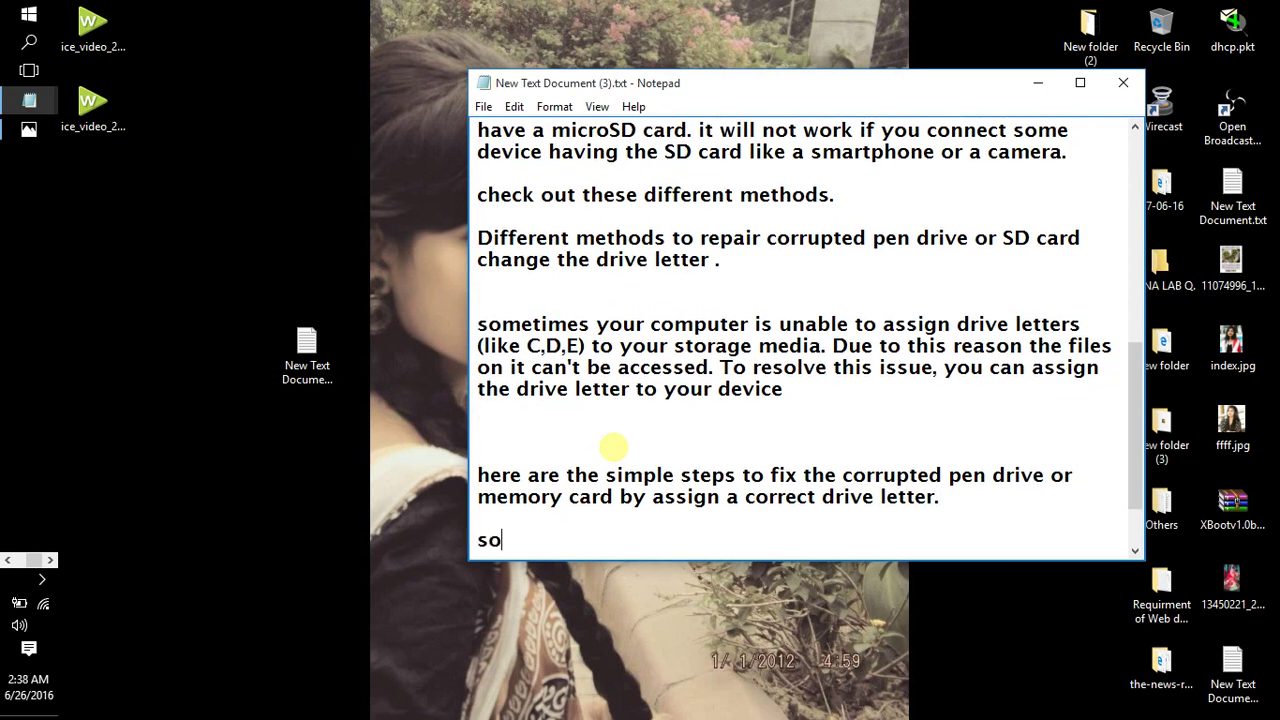
pyautogui.write(", let's go")
pyautogui.press('Return')
pyautogui.press('Return')
pyautogui.press('Return')
pyautogui.press('Return')
# Write the first instruction as "1. connect your storage media to your computer."
pyautogui.write('1.')
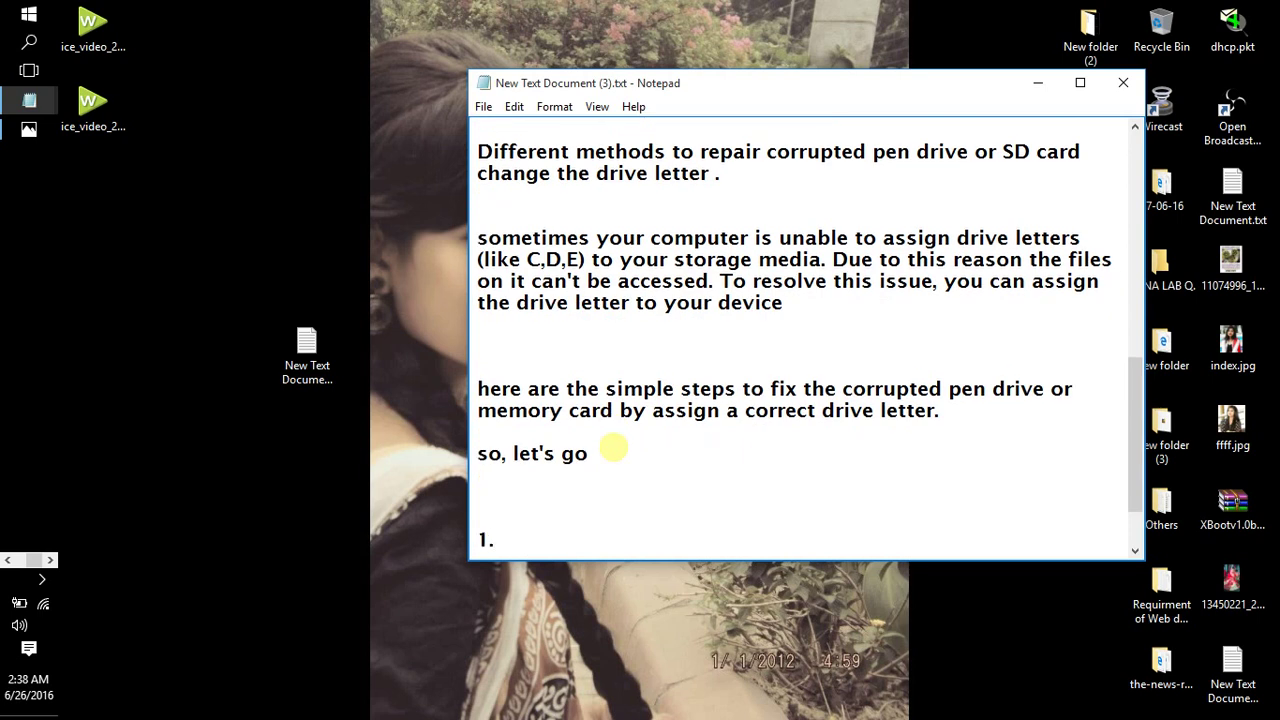
pyautogui.write(' connect your')
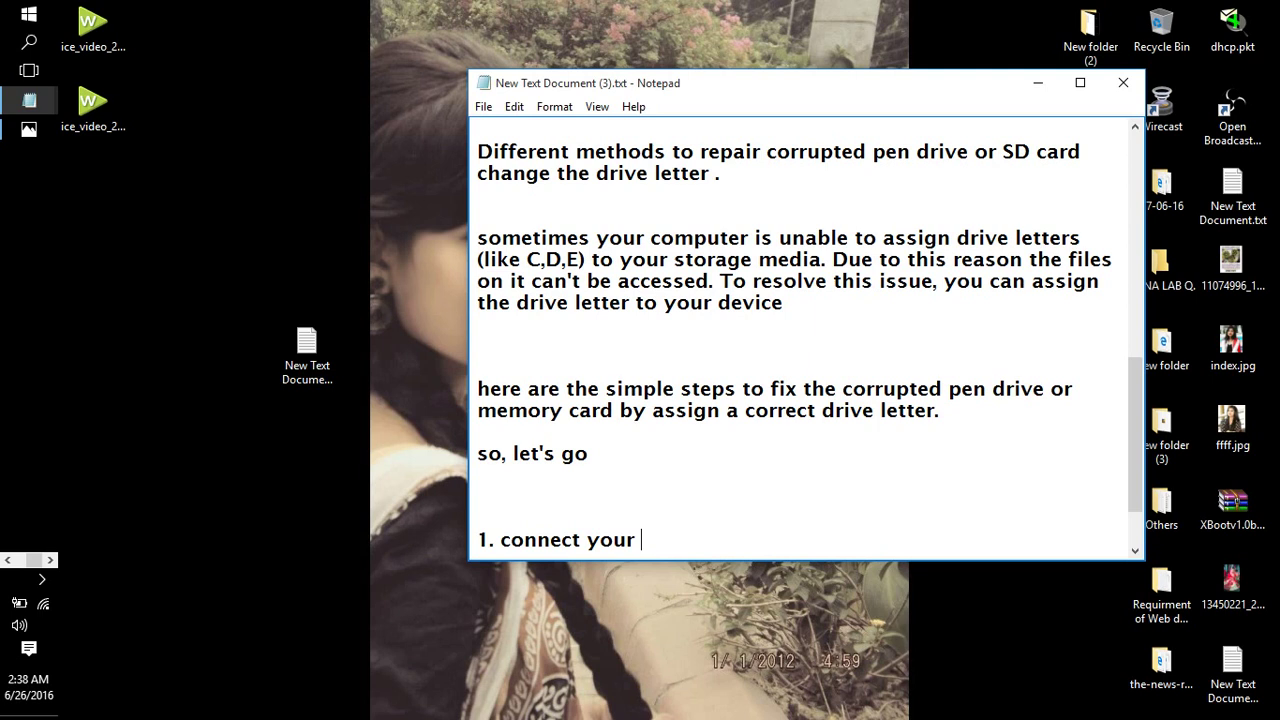
pyautogui.write(' storage media to yur')
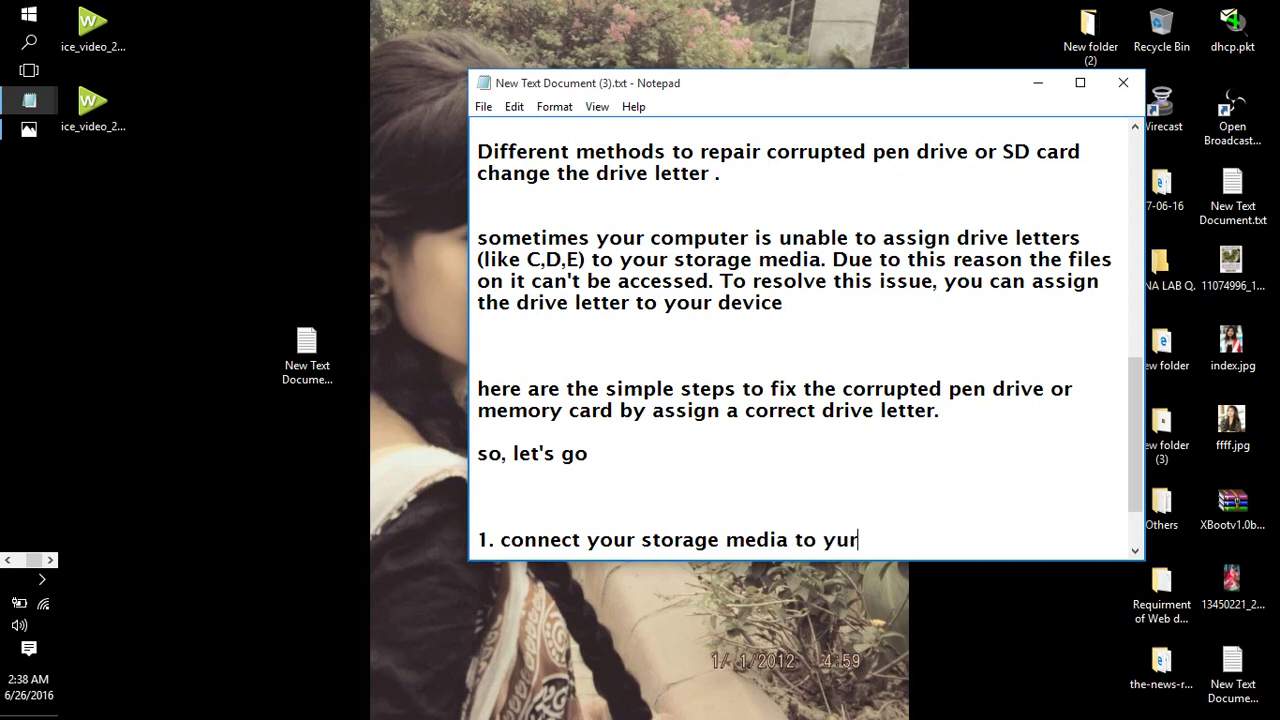
pyautogui.press('BackSpace')
pyautogui.press('BackSpace')
pyautogui.write('our computer')
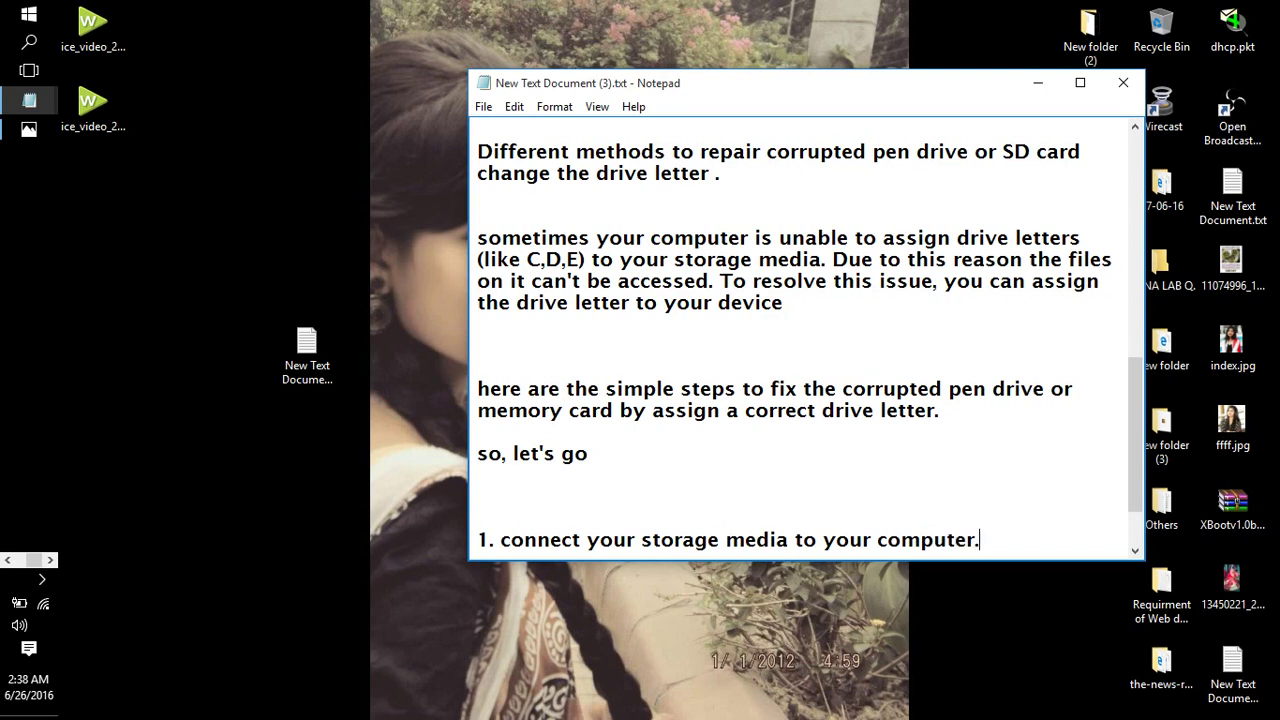
pyautogui.write('.')
# Start the second instruction on a new line with "2. Right click on my computer/ this pc."
pyautogui.press('Return')
pyautogui.write('2.')
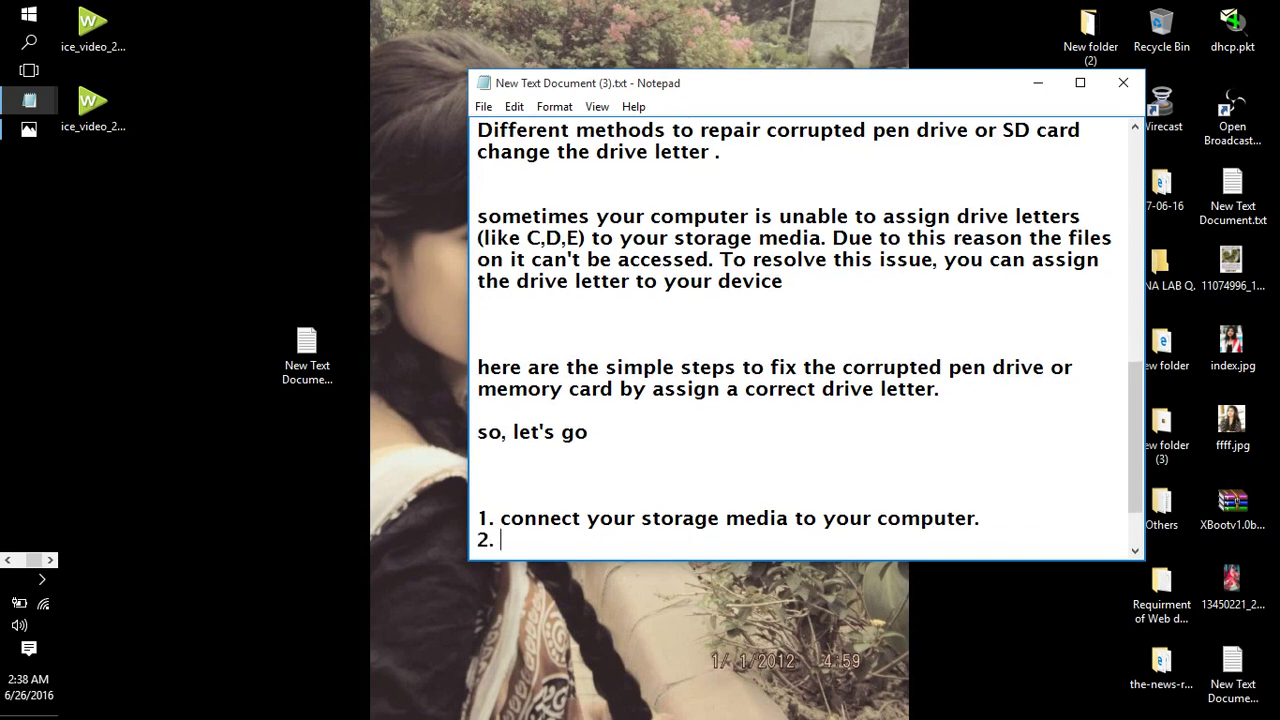
pyautogui.write(' Right')
pyautogui.write('click on Im')
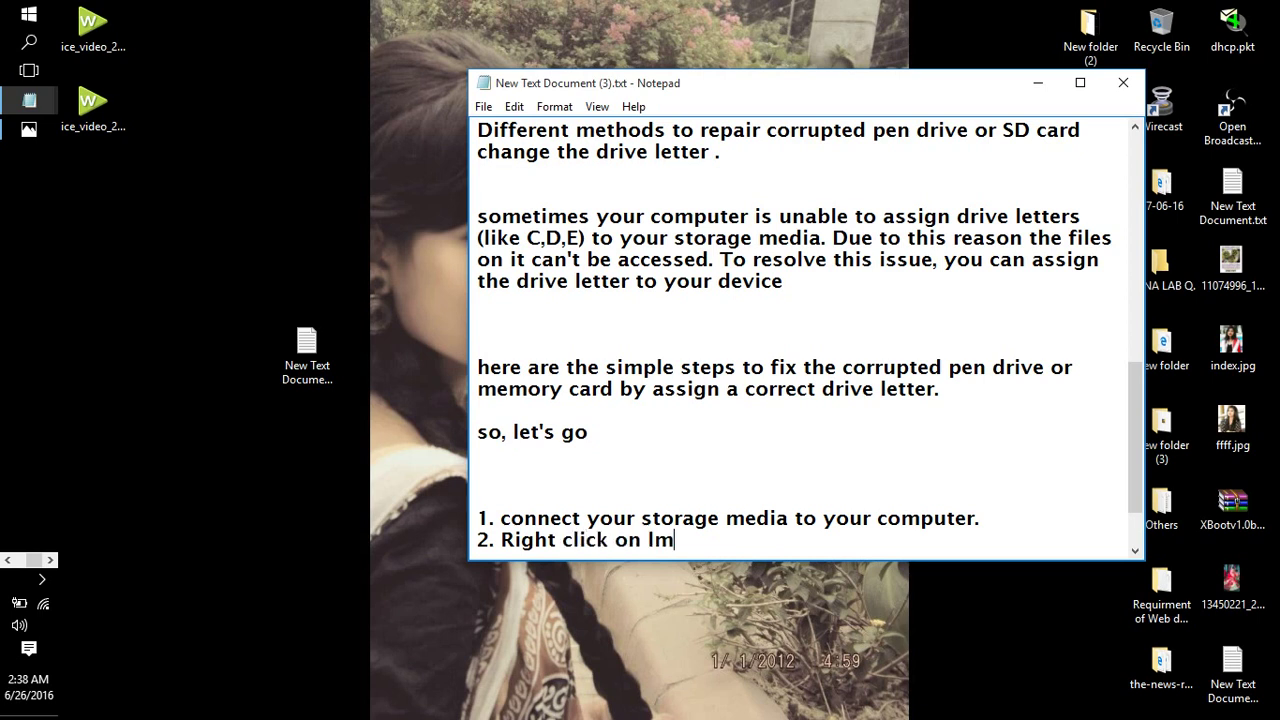
pyautogui.press('BackSpace')
pyautogui.press('BackSpace')
pyautogui.write('my computer')
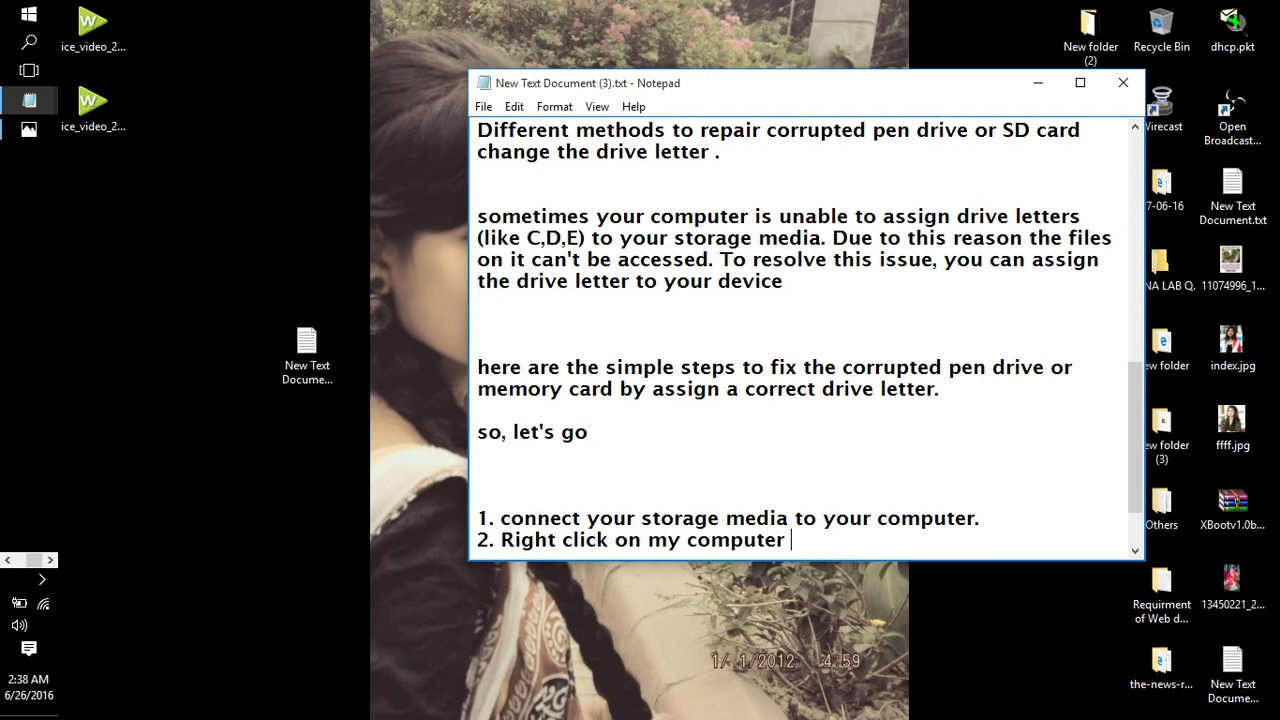
pyautogui.write('/ this pc. ')
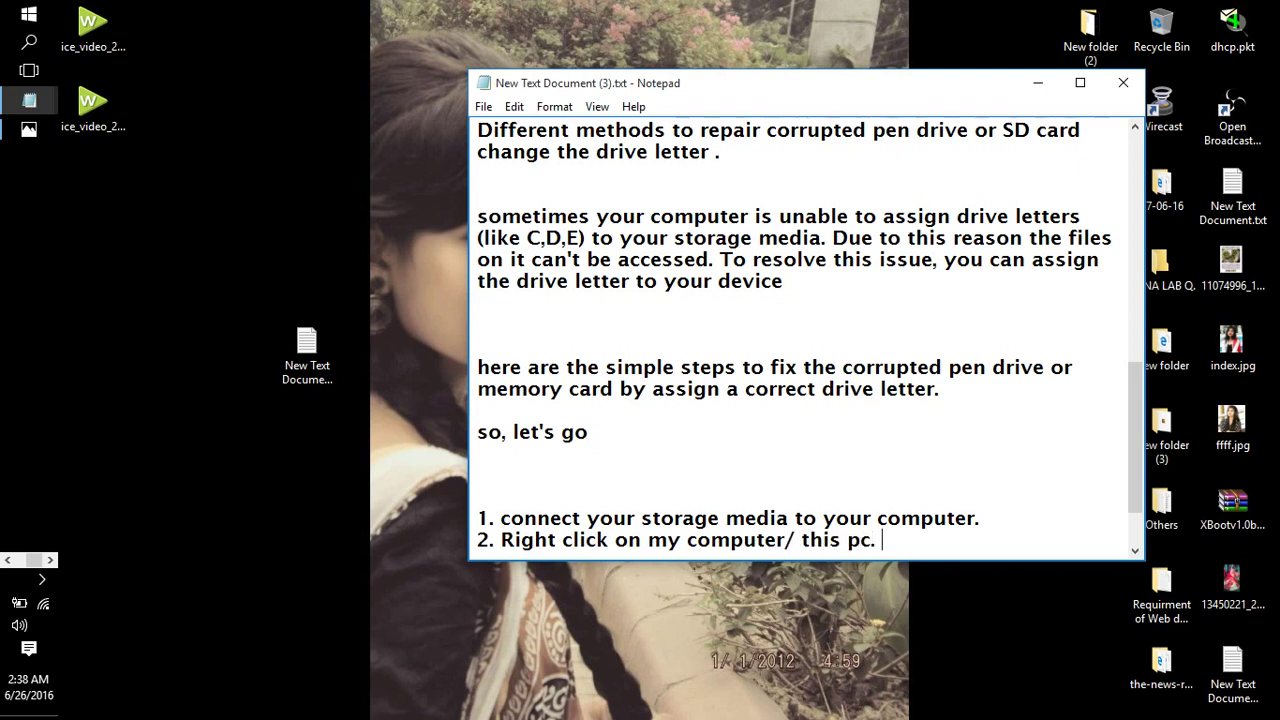
# Finish the second instruction with "click manage in the drop-down menu"
pyautogui.write('click')
pyautogui.write(' mama')
pyautogui.press('BackSpace')
pyautogui.press('BackSpace')
pyautogui.write('nage in the ')
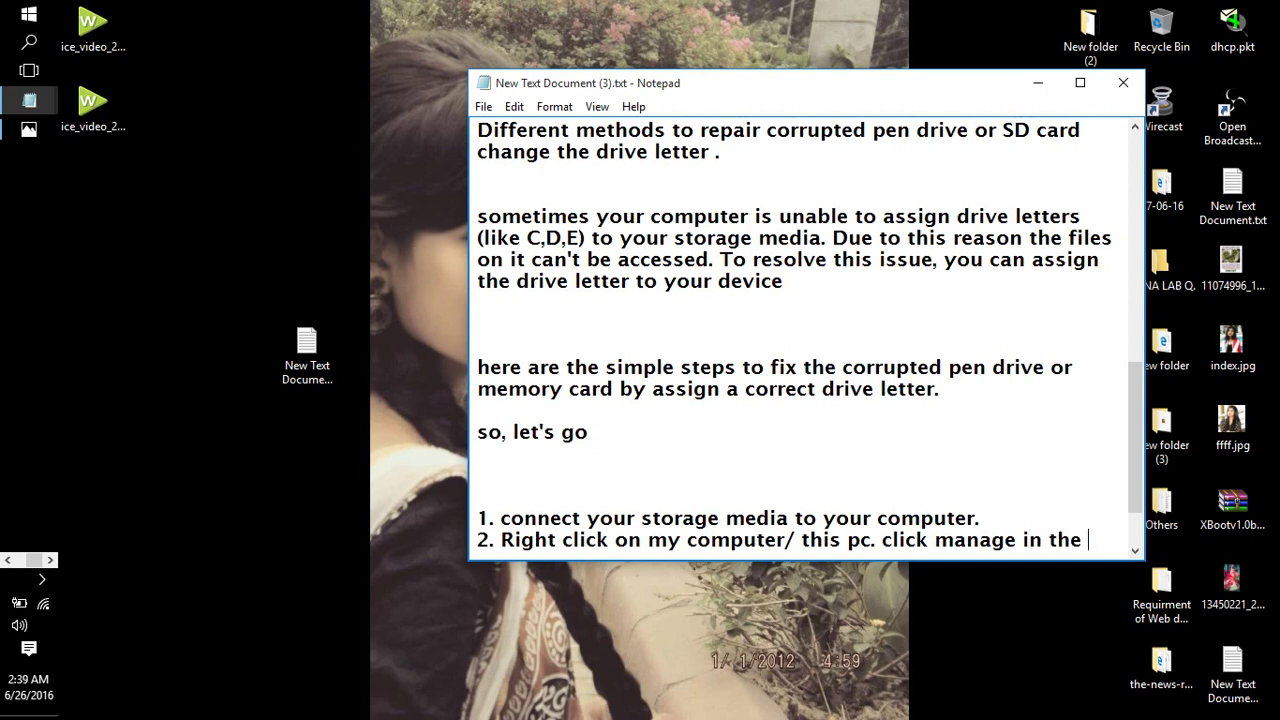
pyautogui.write('drop')
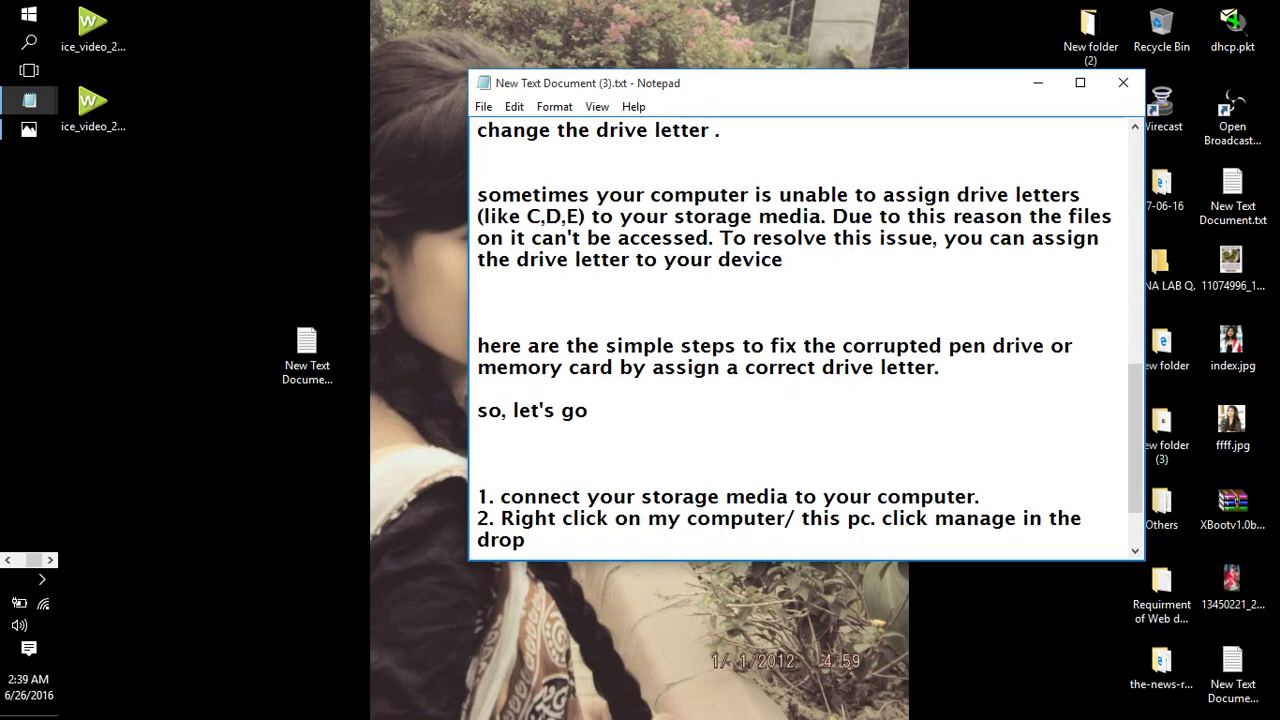
pyautogui.write('-down menu')
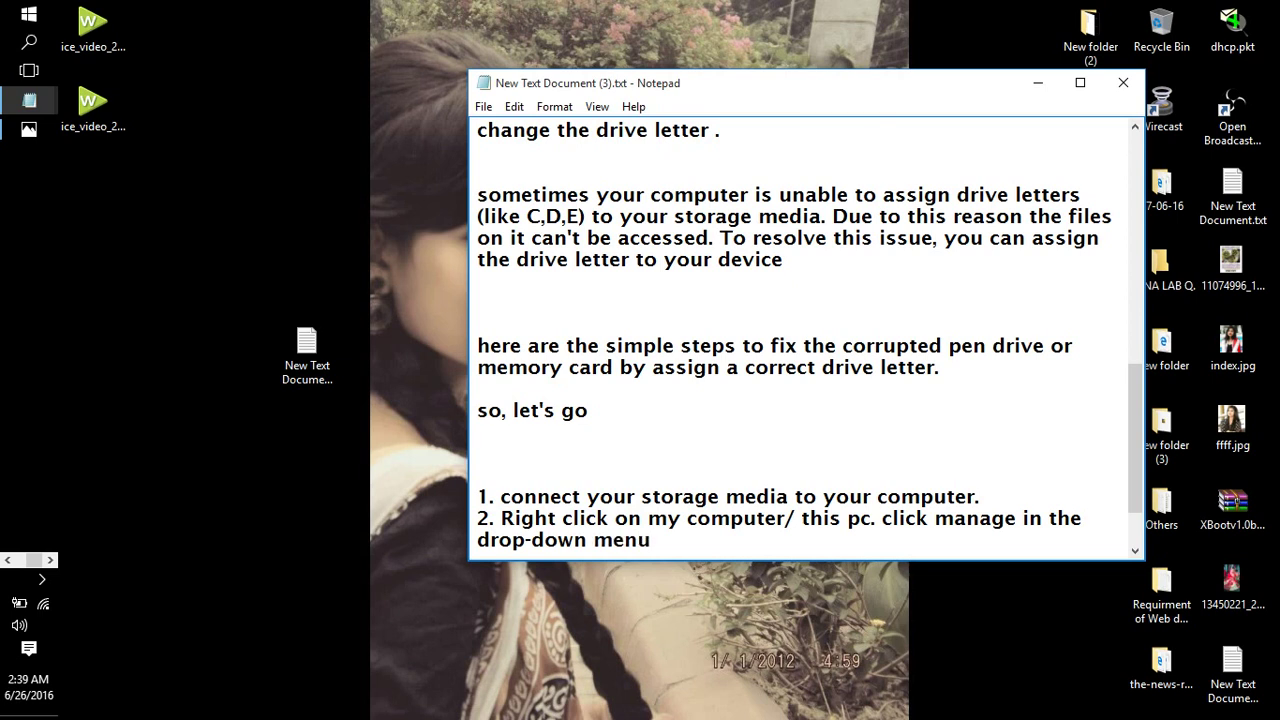
# Leave a blank line and begin the third instruction with "3. clickk diskmanagement"
pyautogui.press('Return')
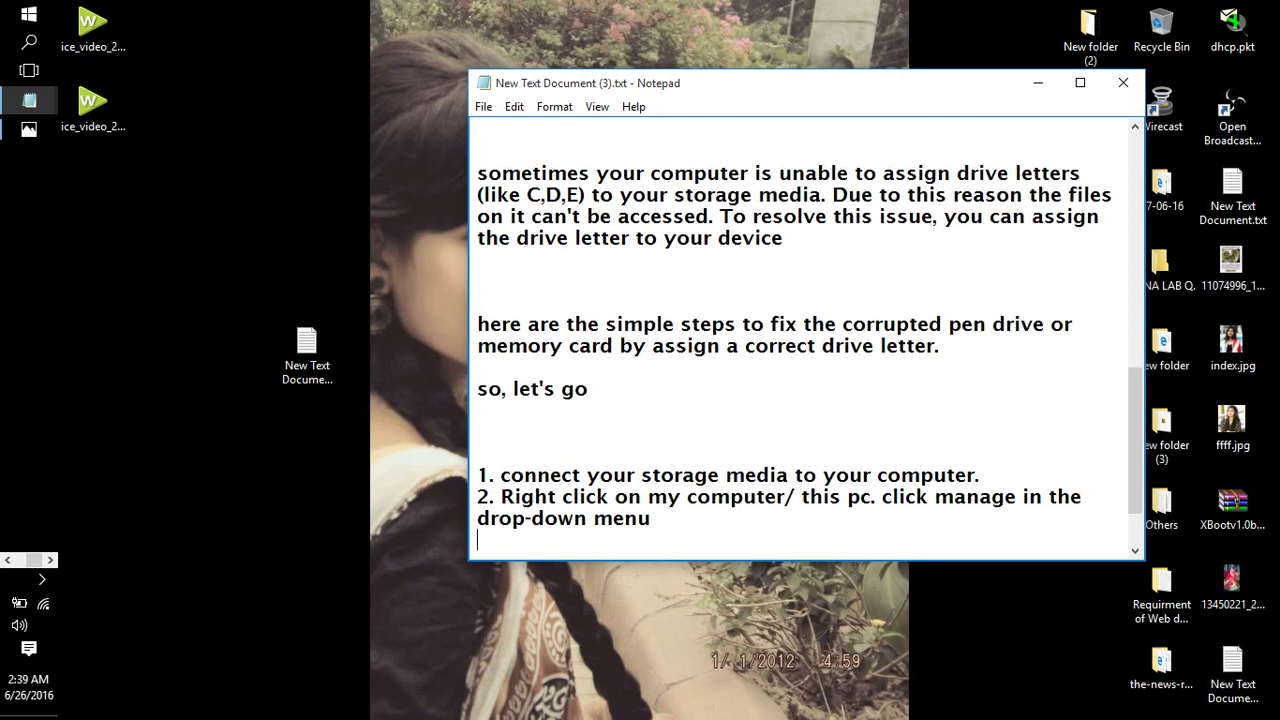
pyautogui.press('Return')
pyautogui.write('2.')
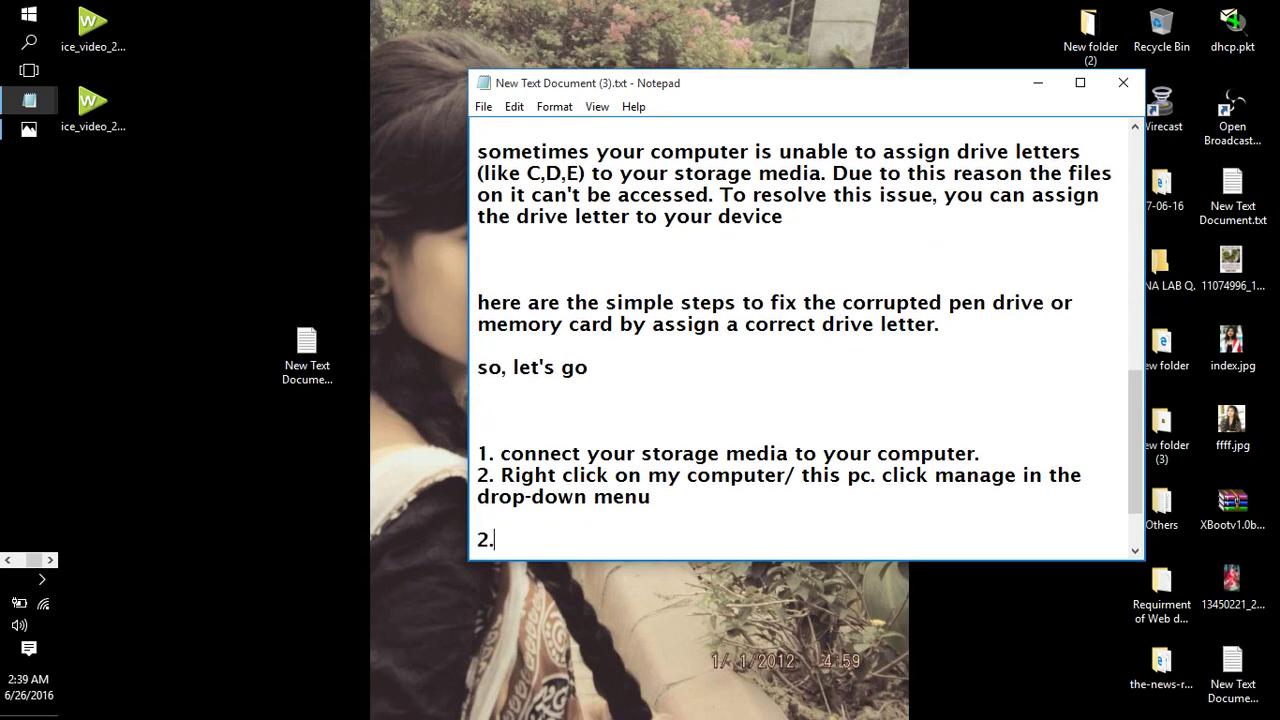
pyautogui.press('BackSpace')
pyautogui.press('BackSpace')
pyautogui.write('3. clickk dis')
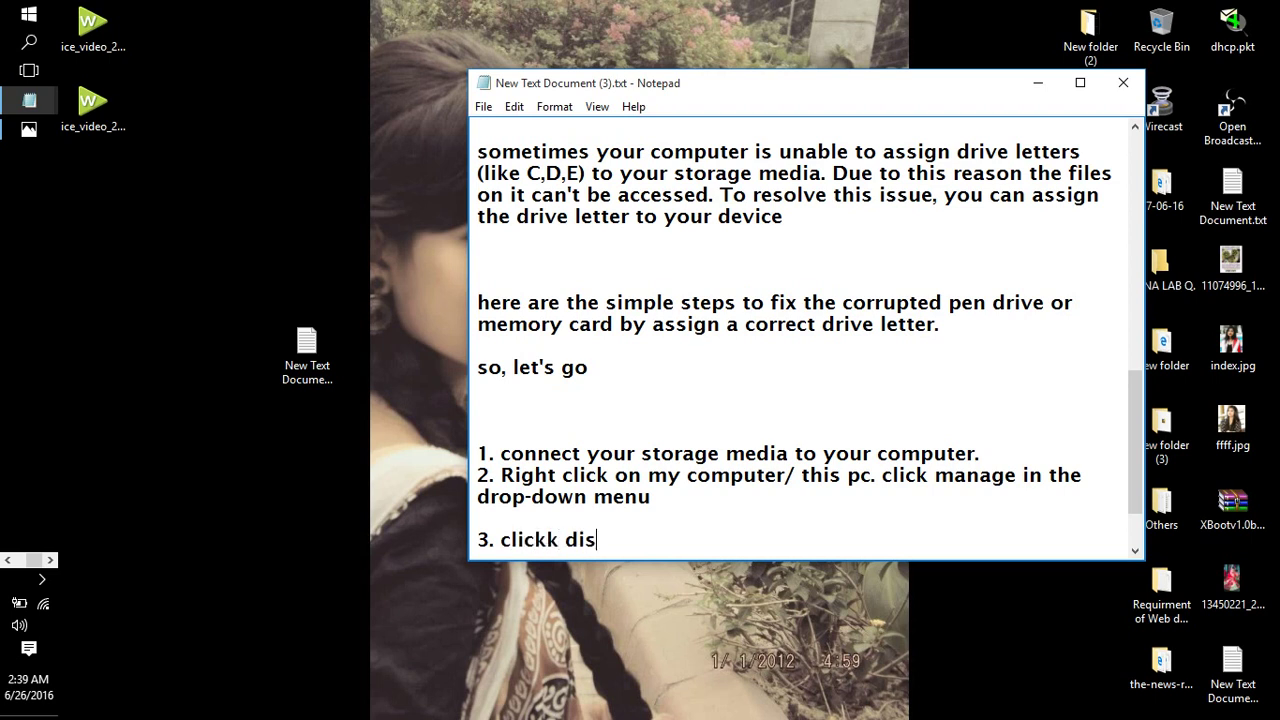
pyautogui.write('kmanagem')
pyautogui.press('BackSpace')
pyautogui.write('gement')
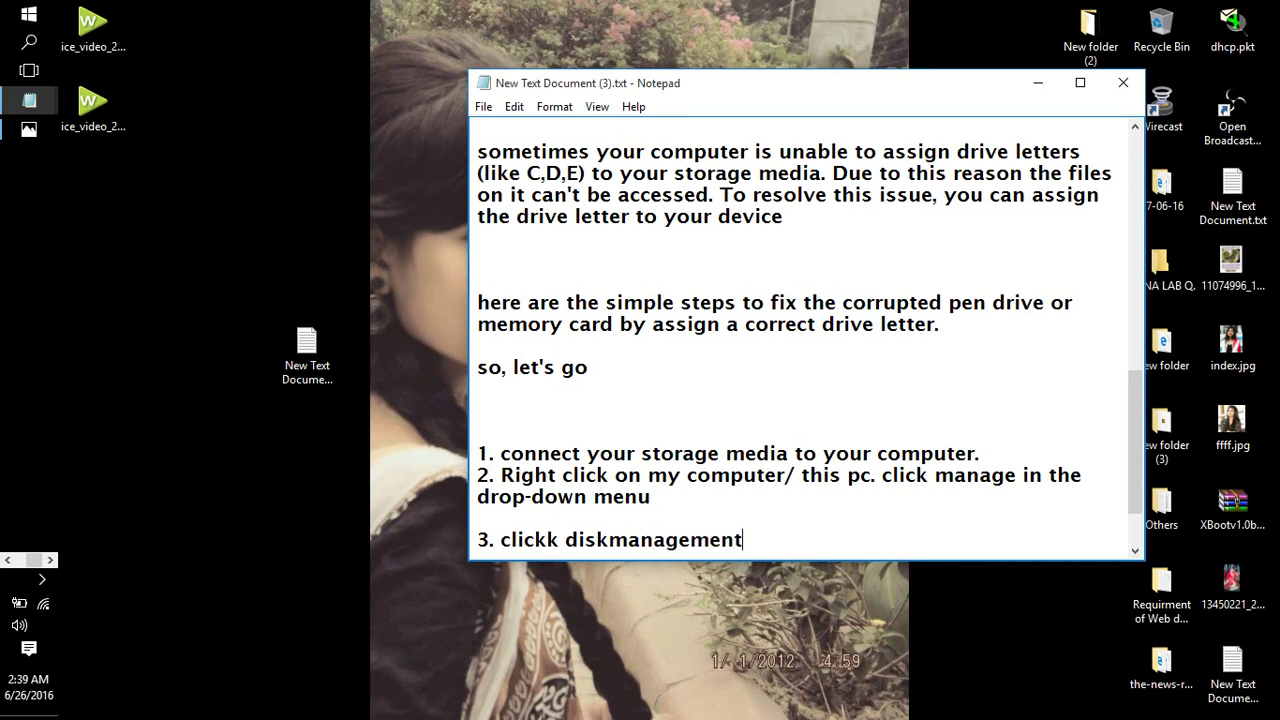
# Continue the third instruction with "in the left side and"
pyautogui.write(' int')
pyautogui.press('BackSpace')
pyautogui.press('BackSpace')
pyautogui.write('the lef')
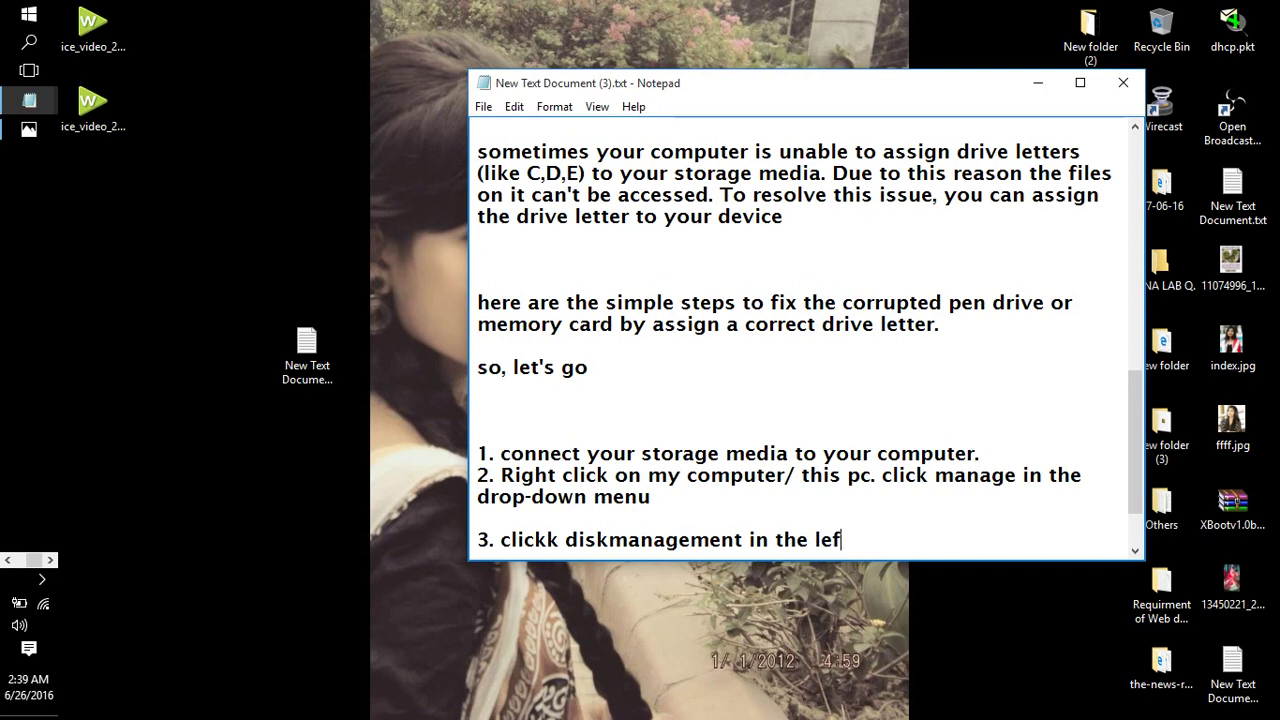
pyautogui.write('t side o')
pyautogui.press('BackSpace')
pyautogui.write('ad')
pyautogui.press('BackSpace')
pyautogui.write('nd')
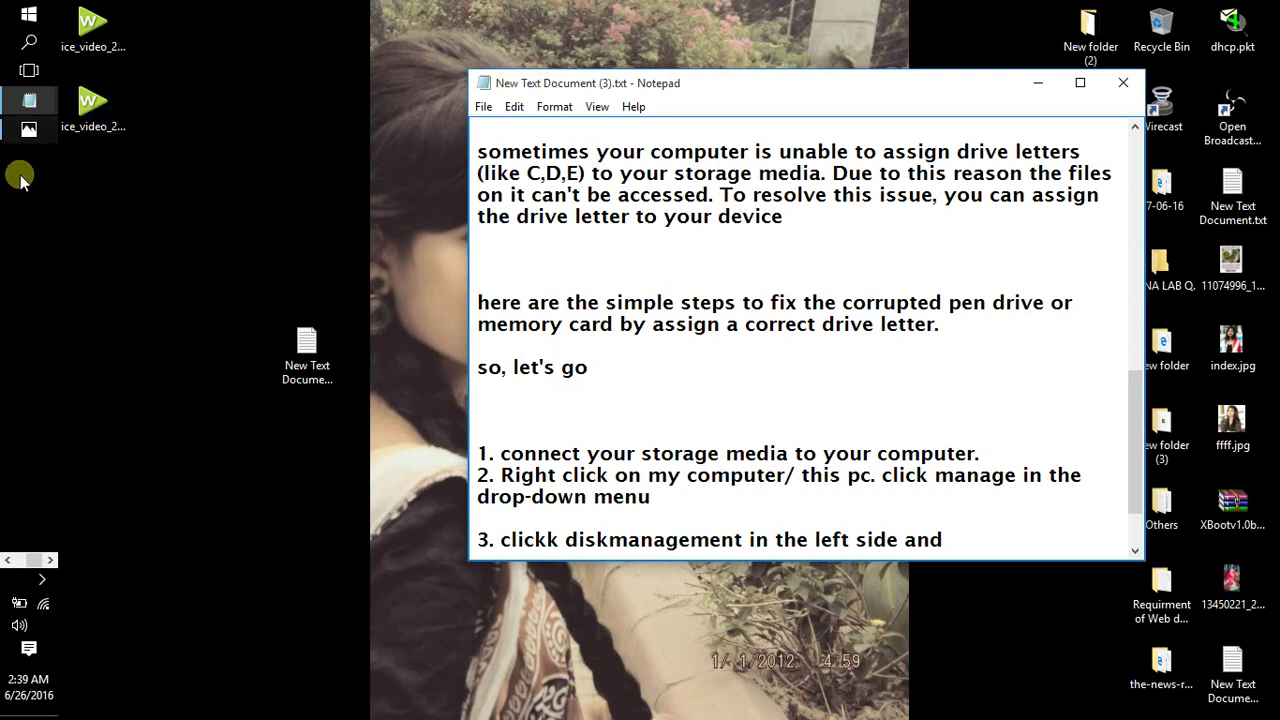
# Switch to File Explorer, launch Computer Management from This PC, and minimize the folder window
pyautogui.click(8, 563)
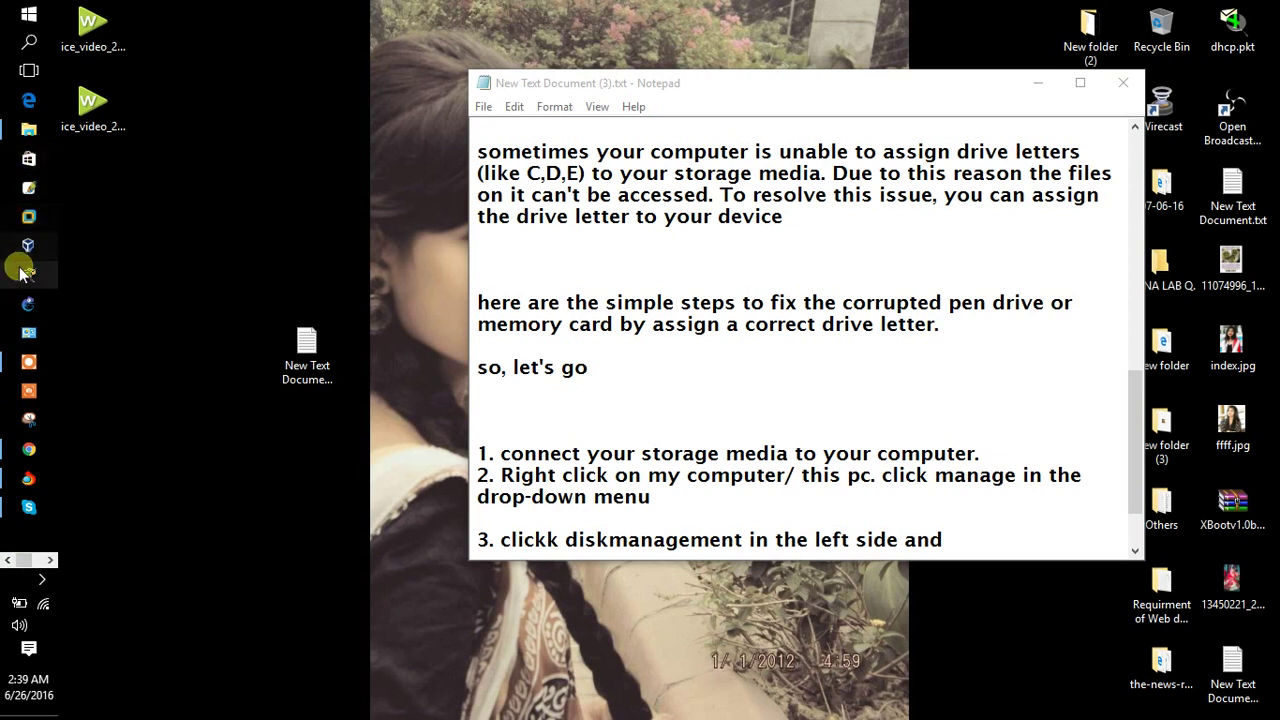
pyautogui.click(29, 129)
pyautogui.rightClick(125, 447)
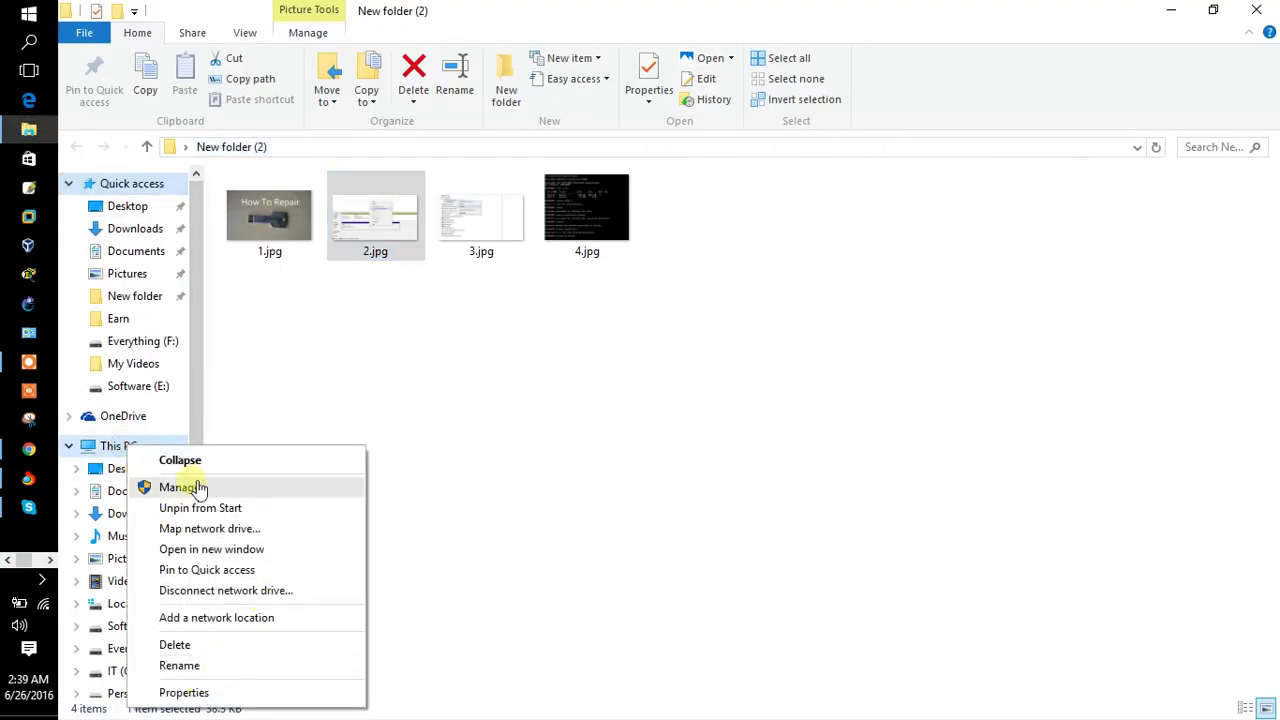
pyautogui.click(205, 489)
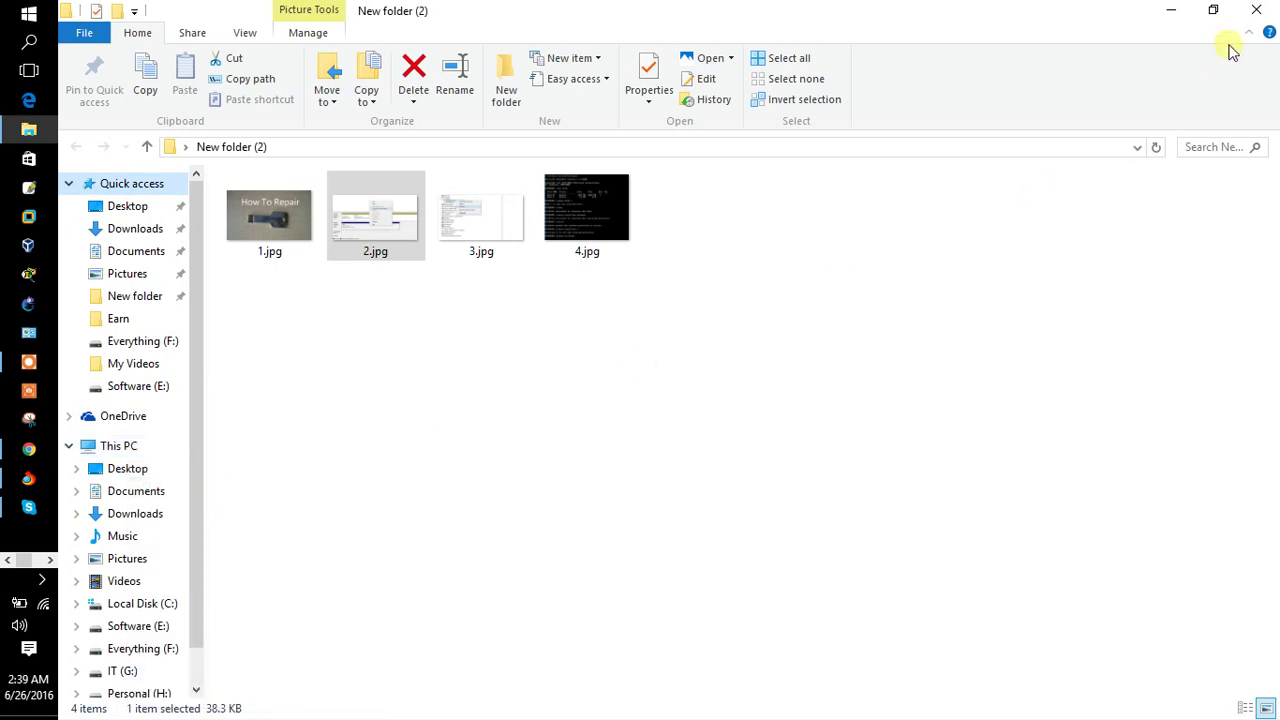
pyautogui.click(1173, 9)
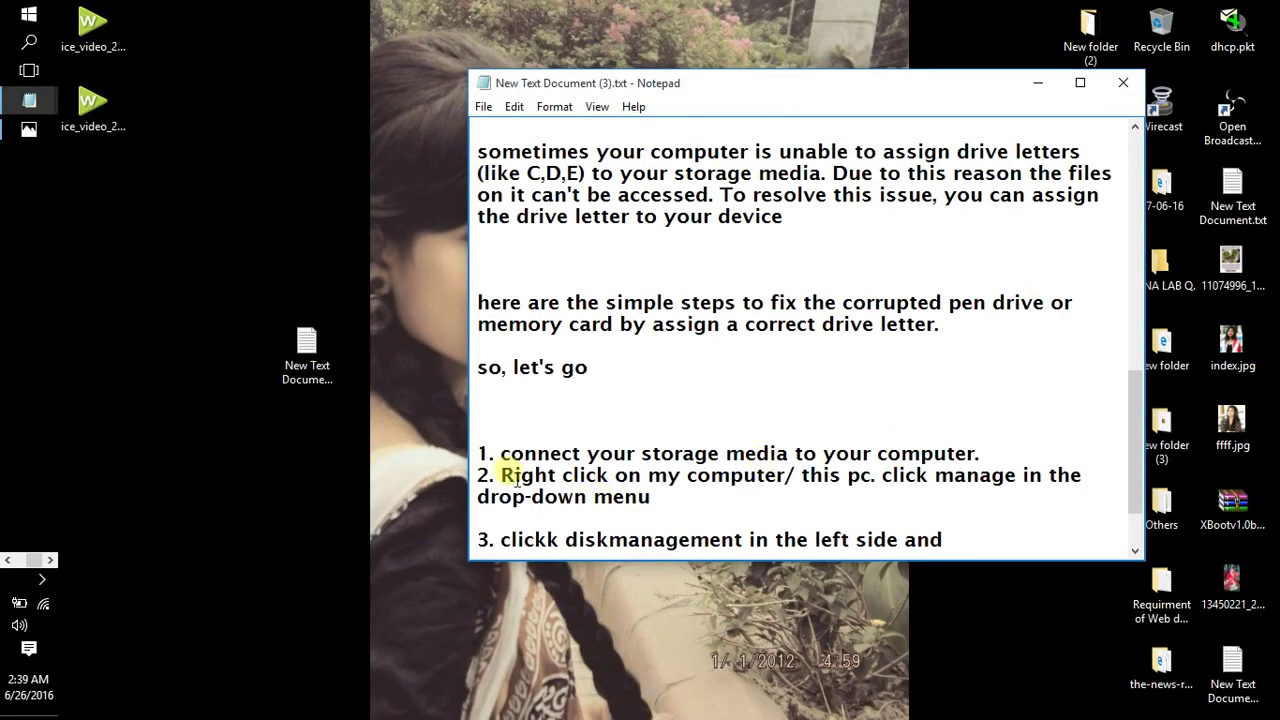
# Highlight the first two instructions in turn and correct "clickk" to "click" in the third
pyautogui.moveTo(503, 452); pyautogui.dragTo(985, 454)
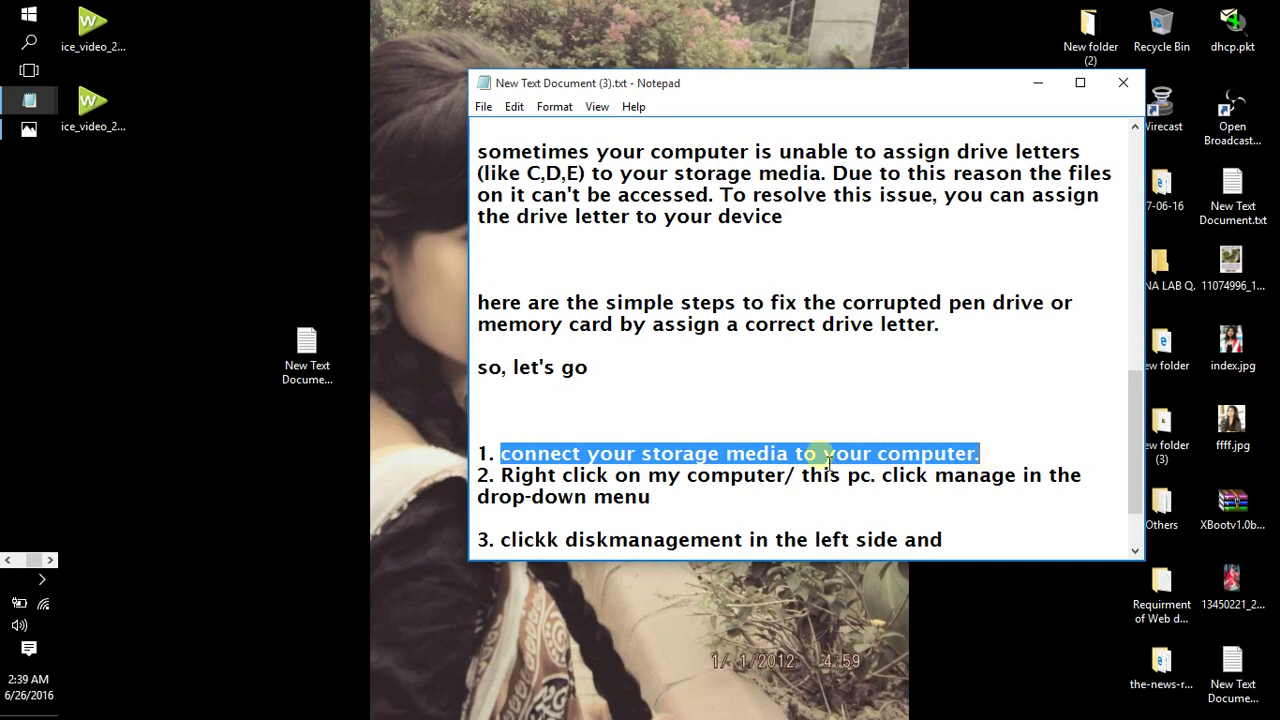
pyautogui.moveTo(500, 478); pyautogui.dragTo(1095, 497)
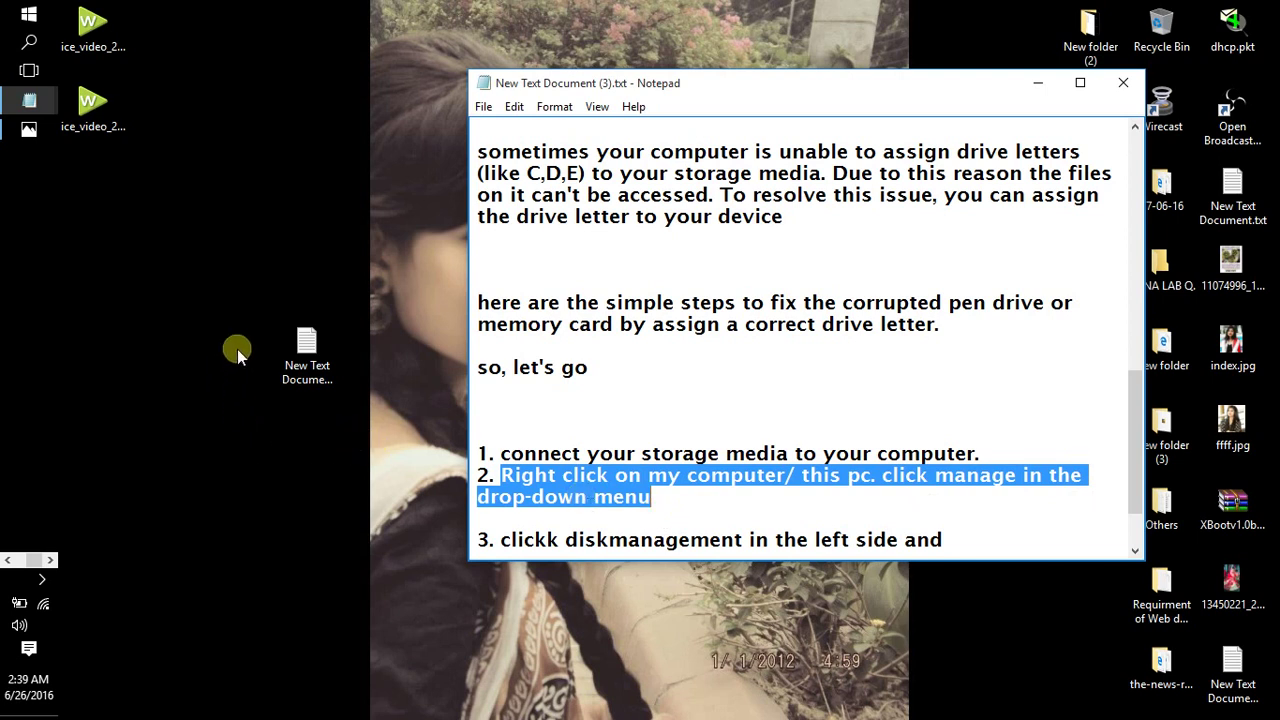
pyautogui.scroll(-1, 869, 375)
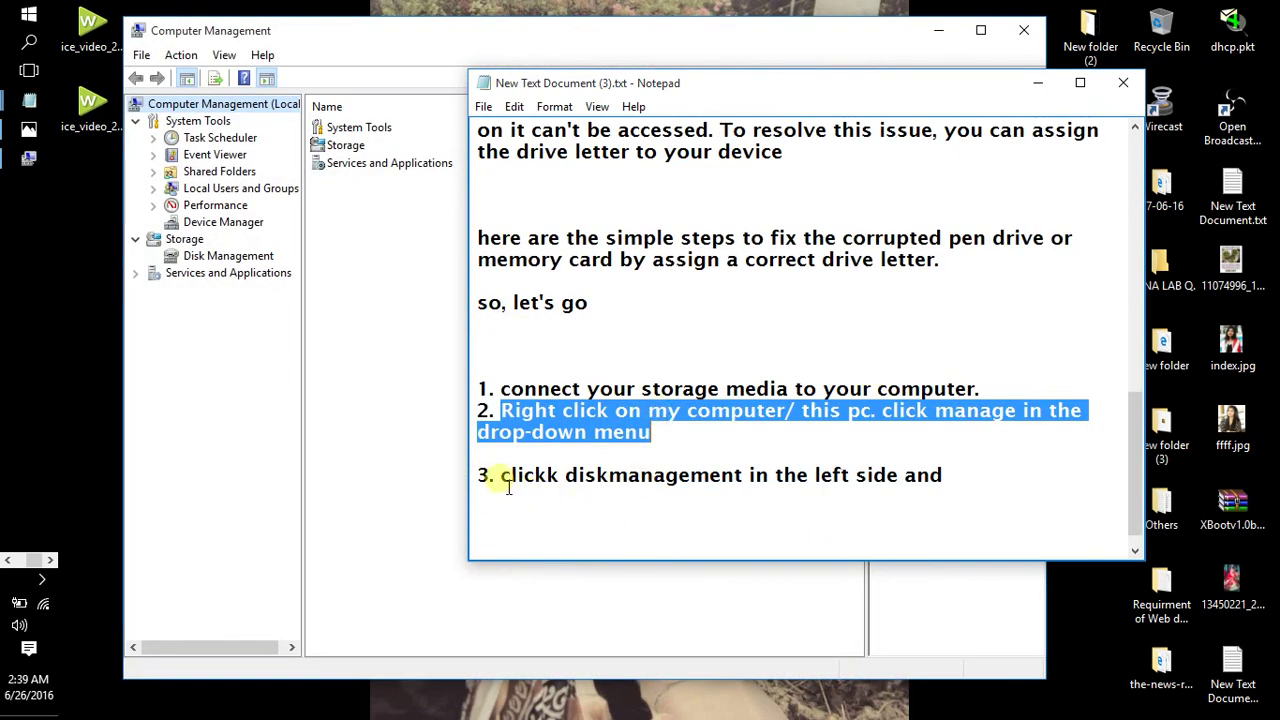
pyautogui.click(556, 484)
pyautogui.press('BackSpace')
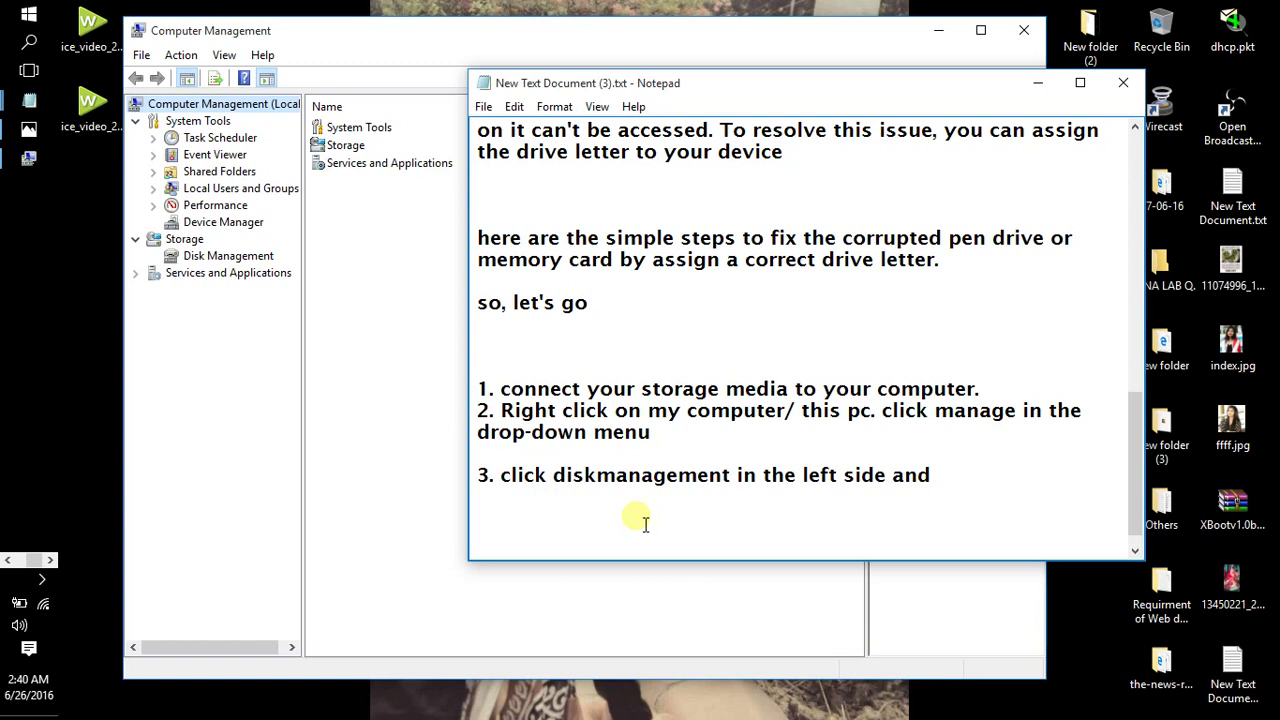
# Highlight the text of the third instruction and open Disk Management in Computer Management
pyautogui.moveTo(500, 476)
pyautogui.mouseDown()
pyautogui.moveTo(586, 476)
pyautogui.moveTo(477, 476)
pyautogui.mouseUp()
pyautogui.moveTo(860, 470); pyautogui.dragTo(936, 476)
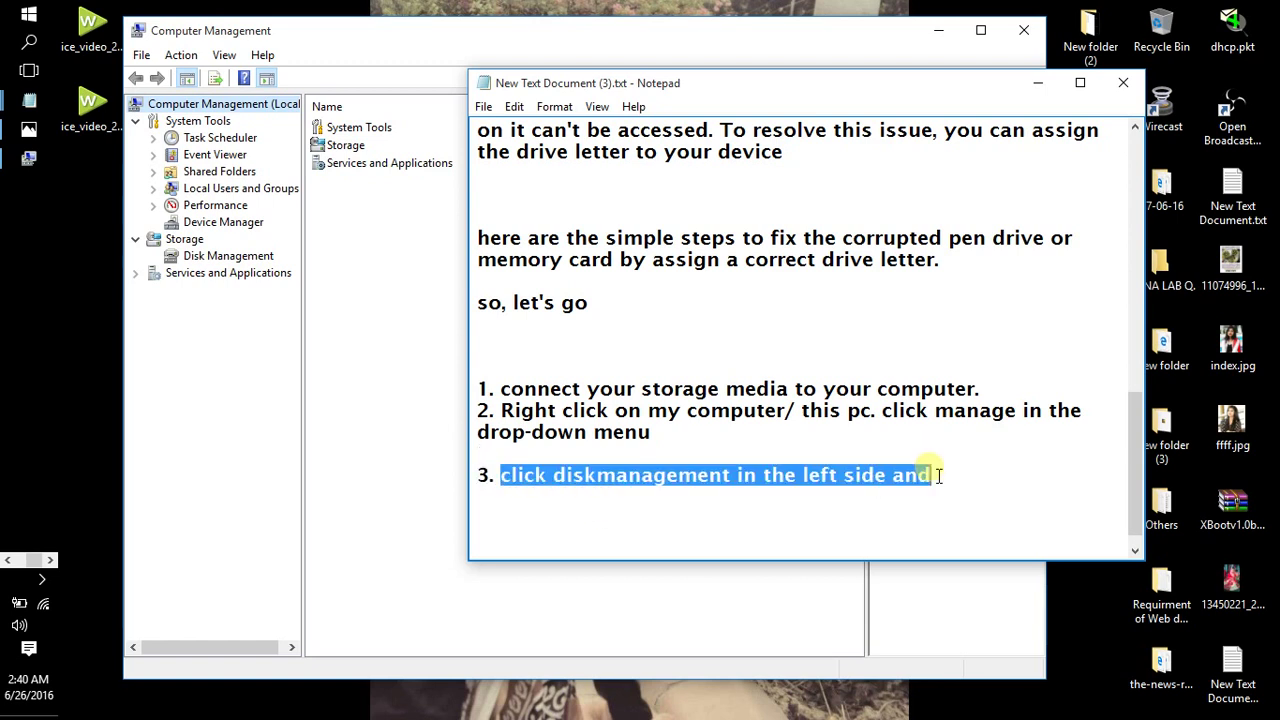
pyautogui.click(223, 259)
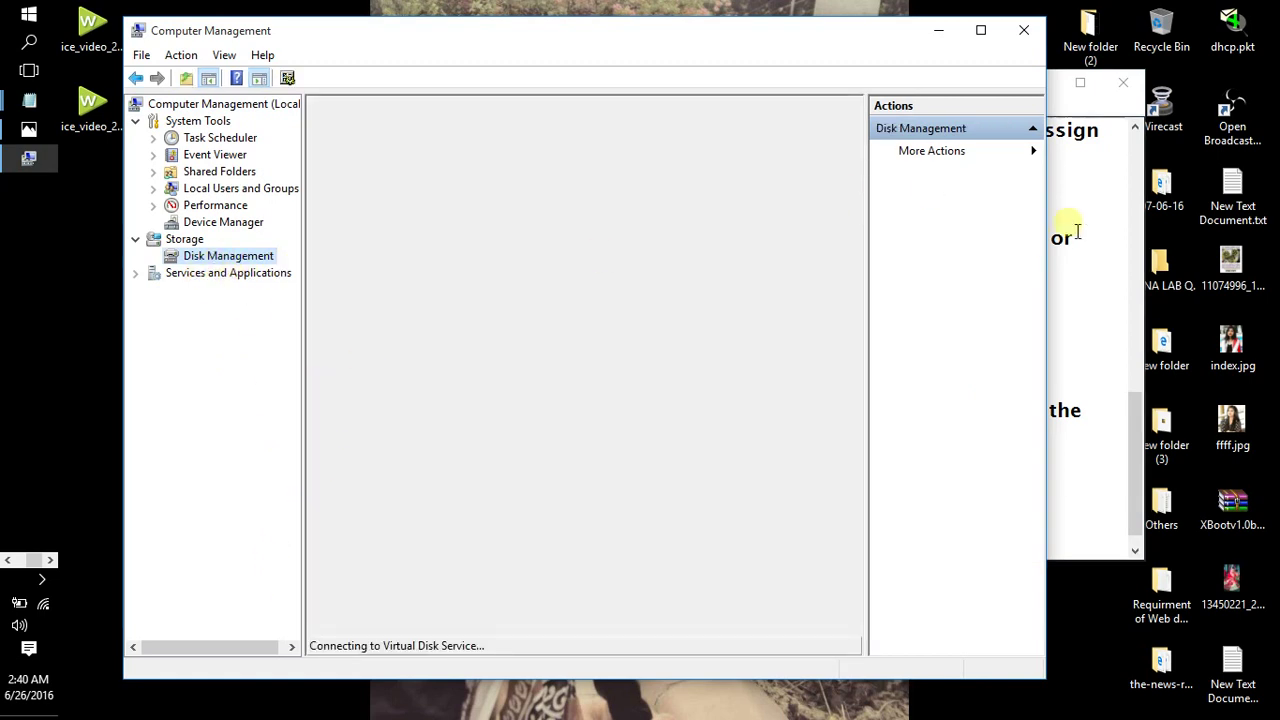
# Return to the Notepad document and extend the third instruction with "wait for a few seconds"
pyautogui.click(1074, 176)
pyautogui.click(945, 476)
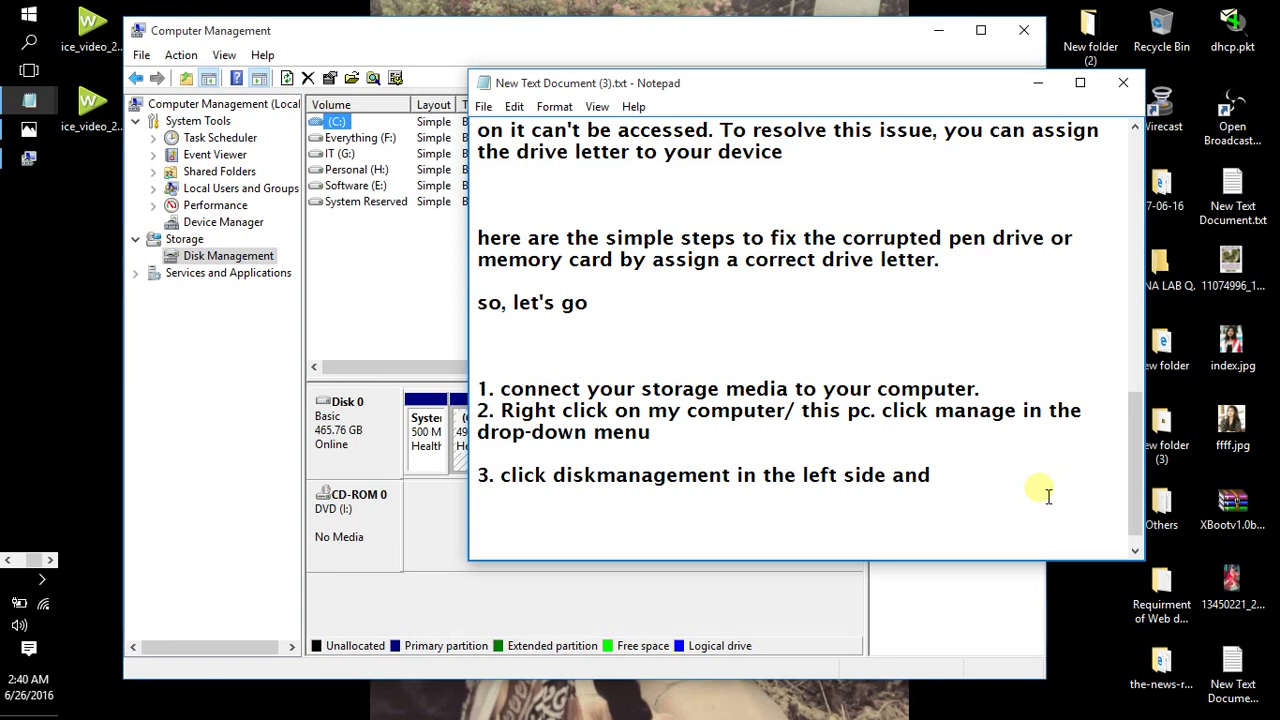
pyautogui.write('wait for')
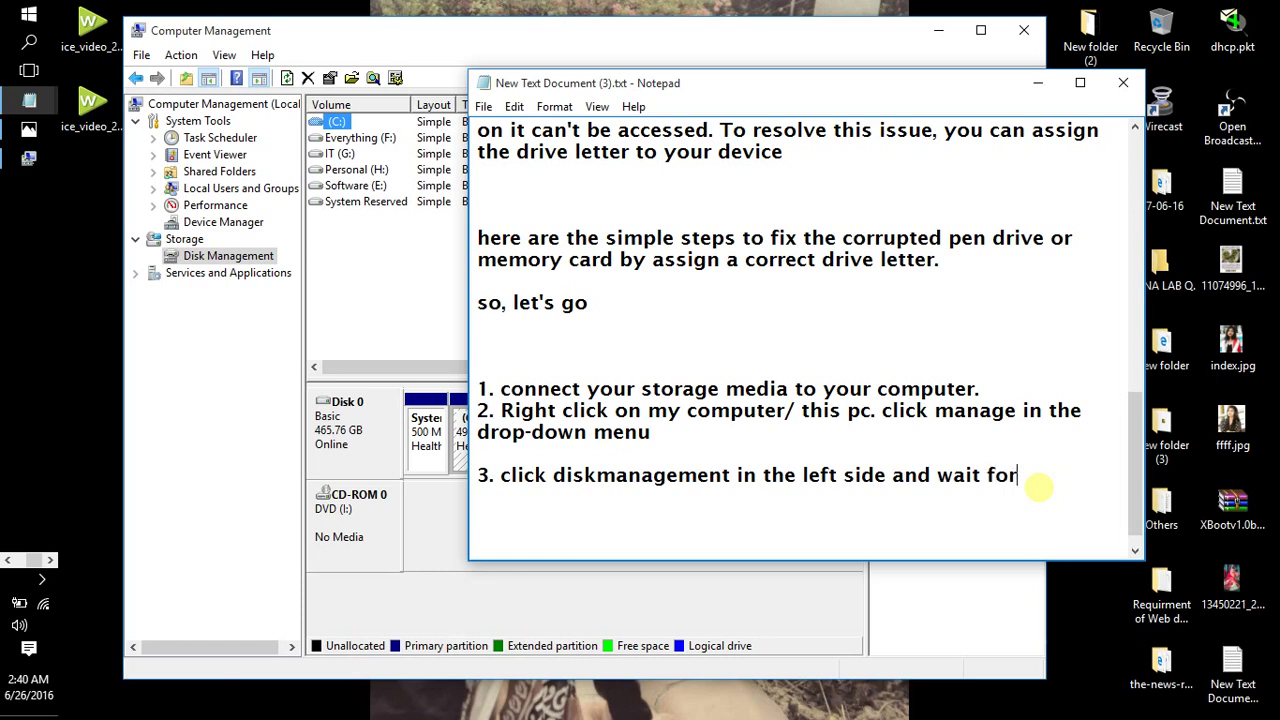
pyautogui.write(' a few swconds')
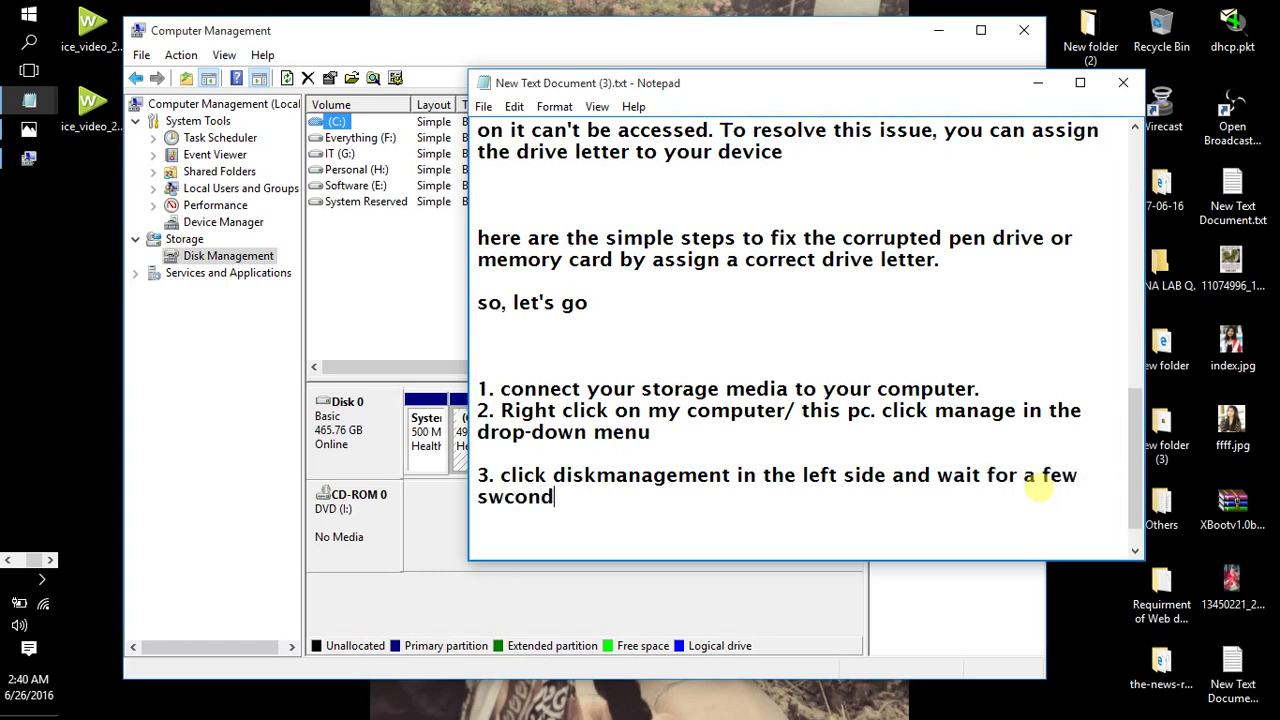
pyautogui.press('BackSpace')
pyautogui.press('BackSpace')
pyautogui.press('BackSpace')
pyautogui.press('BackSpace')
pyautogui.press('BackSpace')
pyautogui.press('BackSpace')
pyautogui.write('ecco')
pyautogui.press('BackSpace')
pyautogui.press('BackSpace')
pyautogui.press('BackSpace')
pyautogui.write('econds')
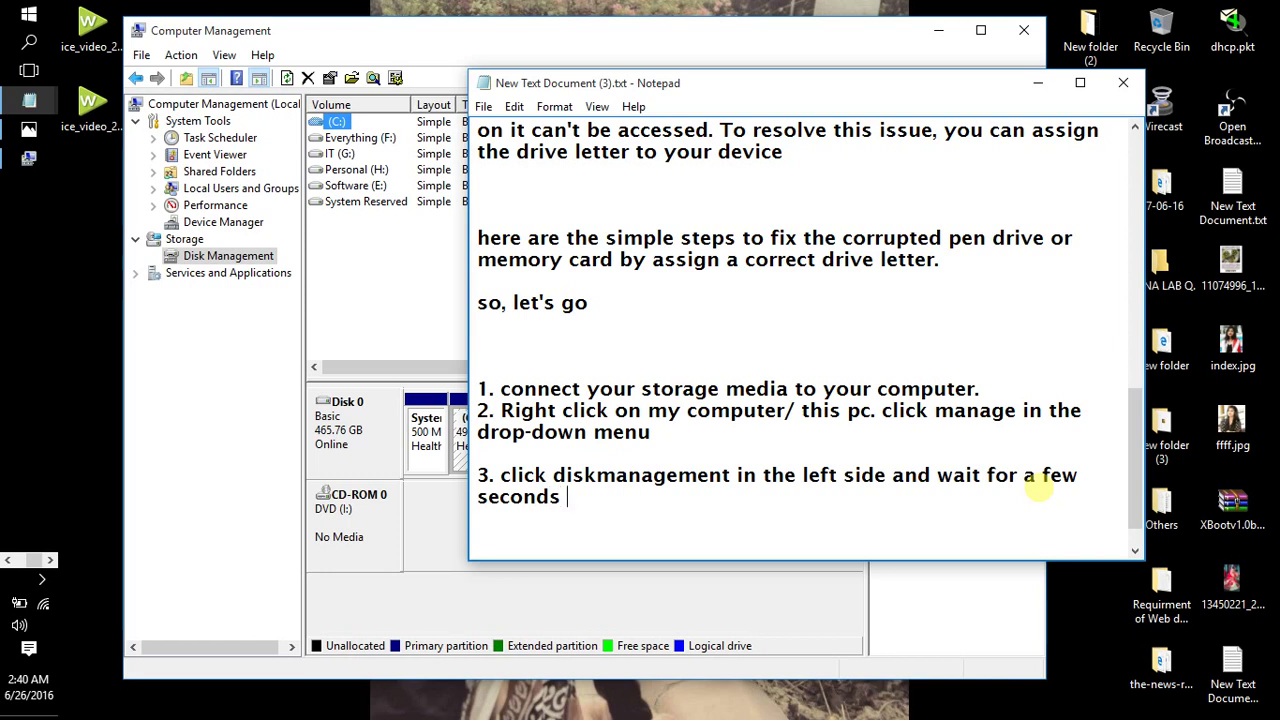
# Complete the third instruction with "so that windows can load the virtual disk service"
pyautogui.write(' so that window')
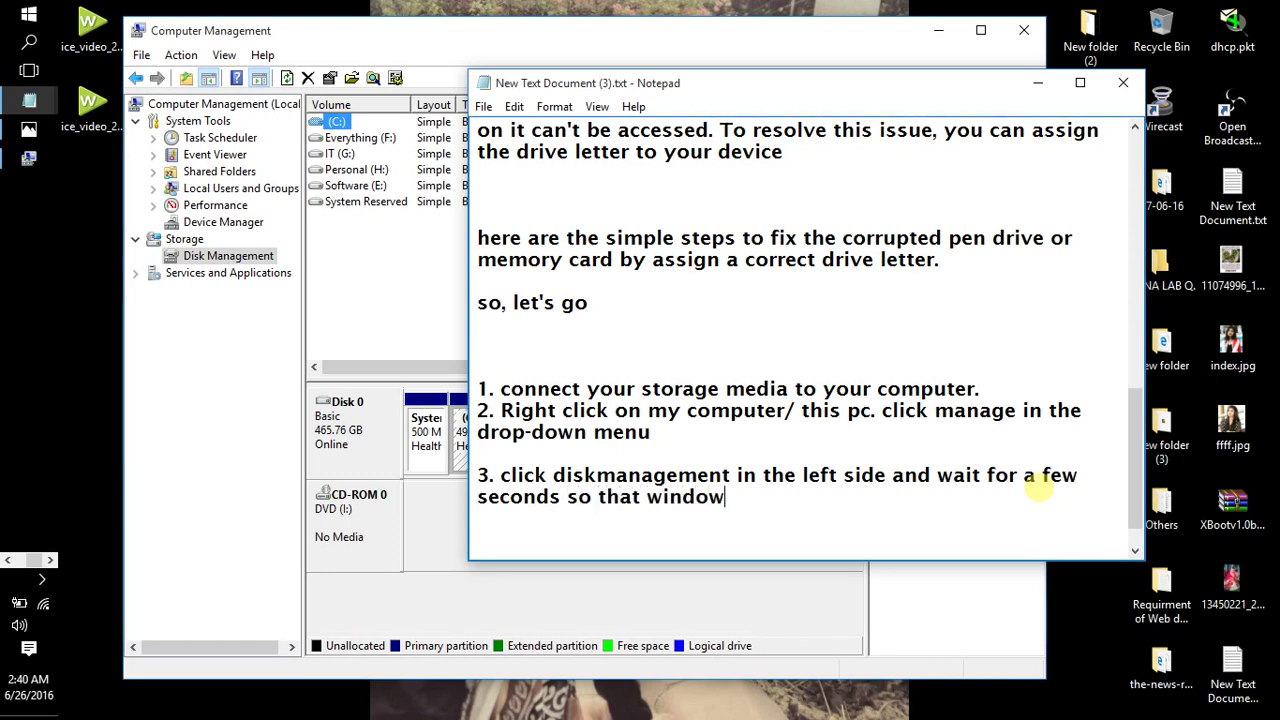
pyautogui.write('s can load the ')
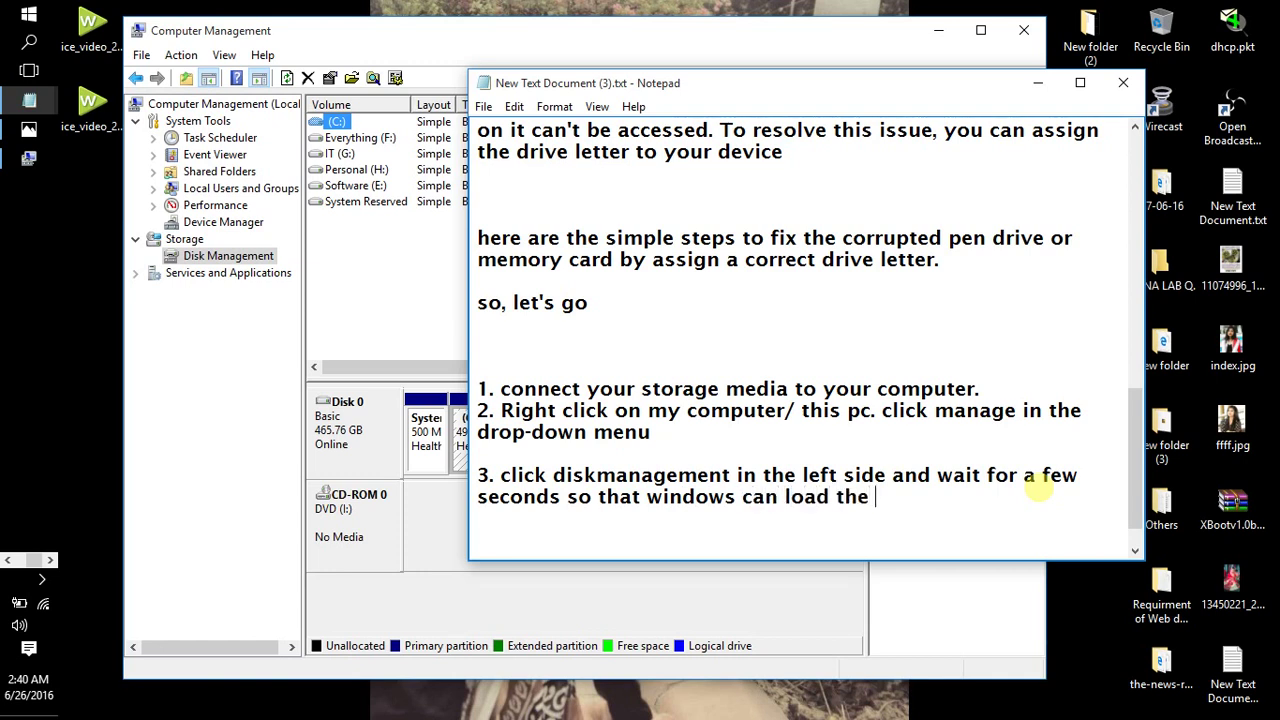
pyautogui.write('virtual disk service')
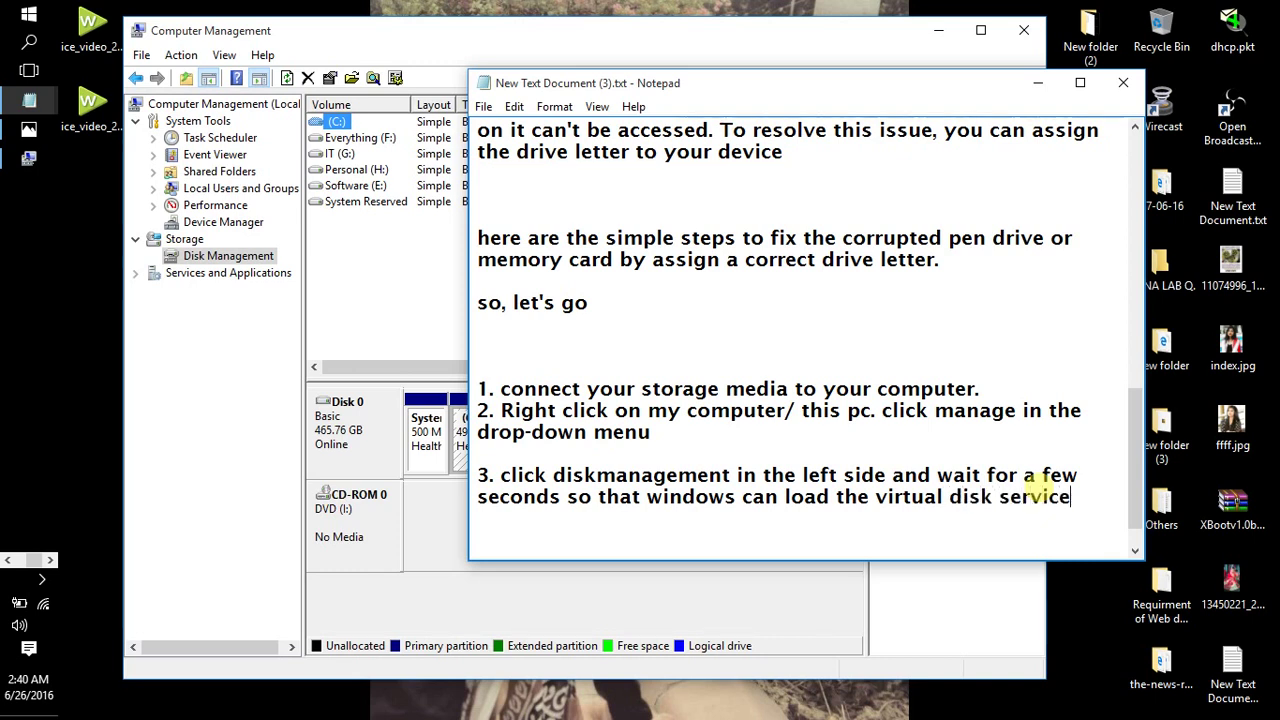
# Add the fourth instruction: "4. Right click on your storage media and click change drive letter and paths"
pyautogui.press('Return')
pyautogui.press('Return')
pyautogui.write('4. Right cli')
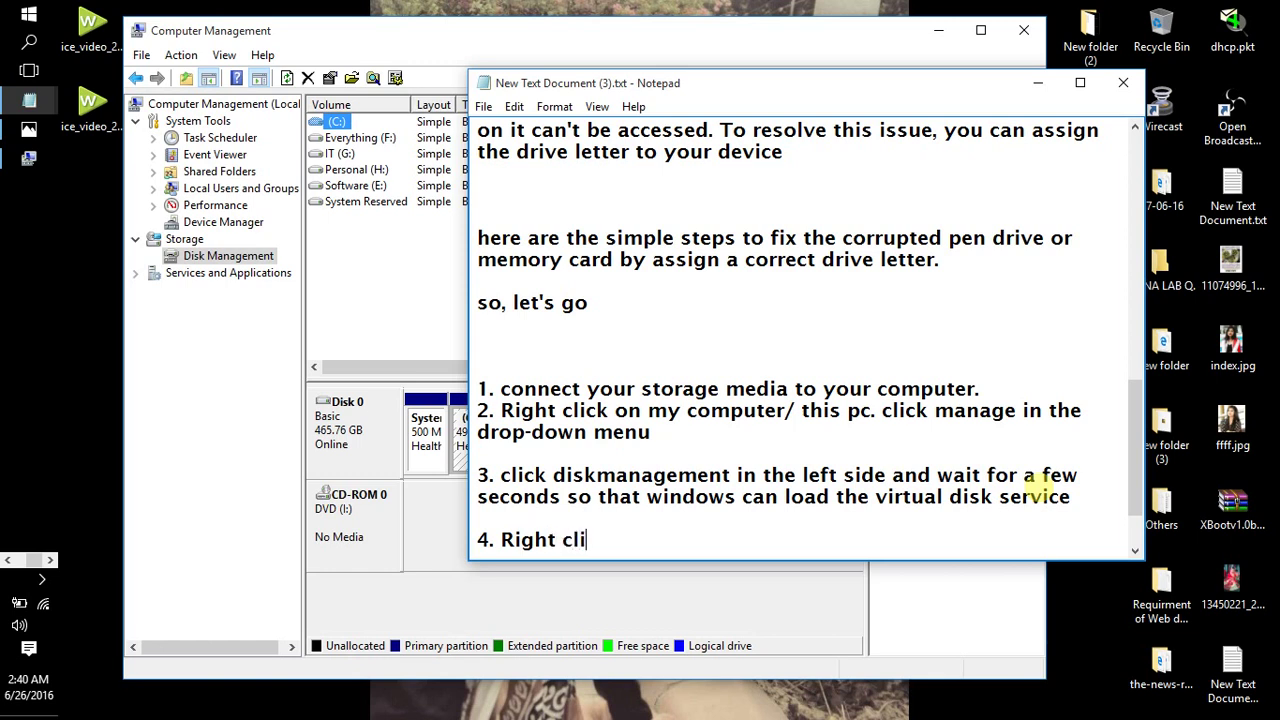
pyautogui.write('ck on your')
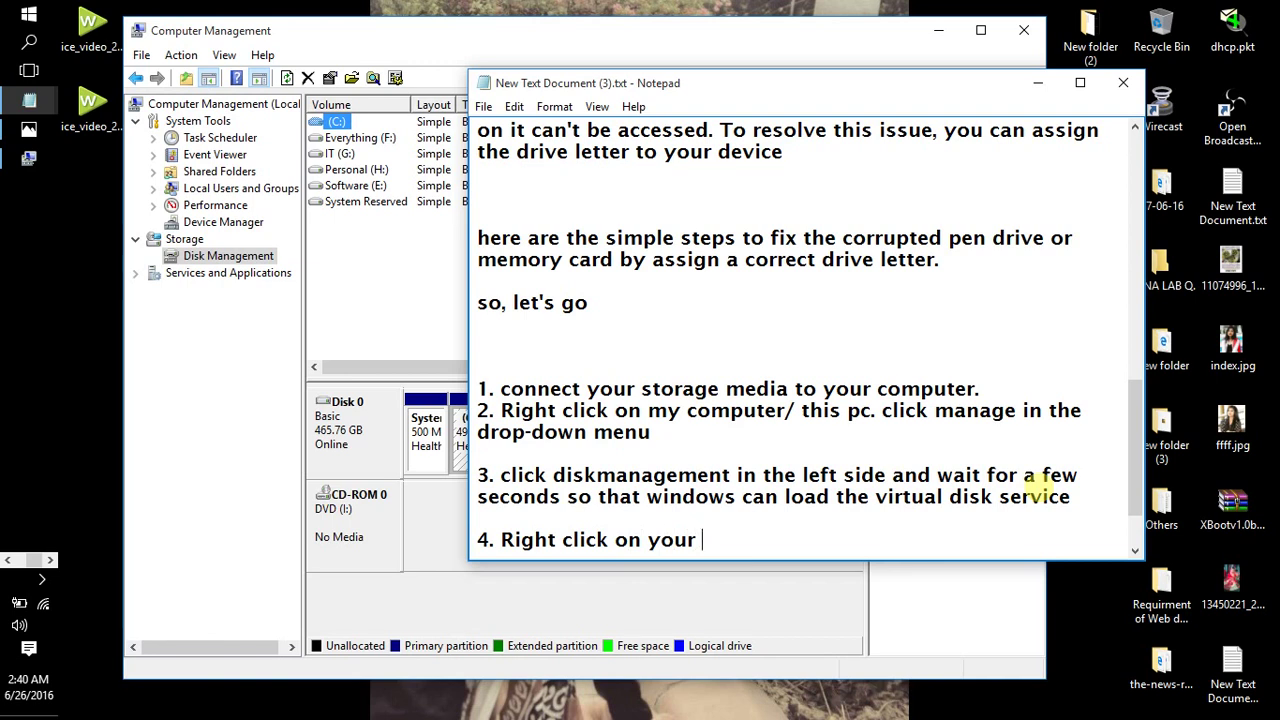
pyautogui.write('storage media')
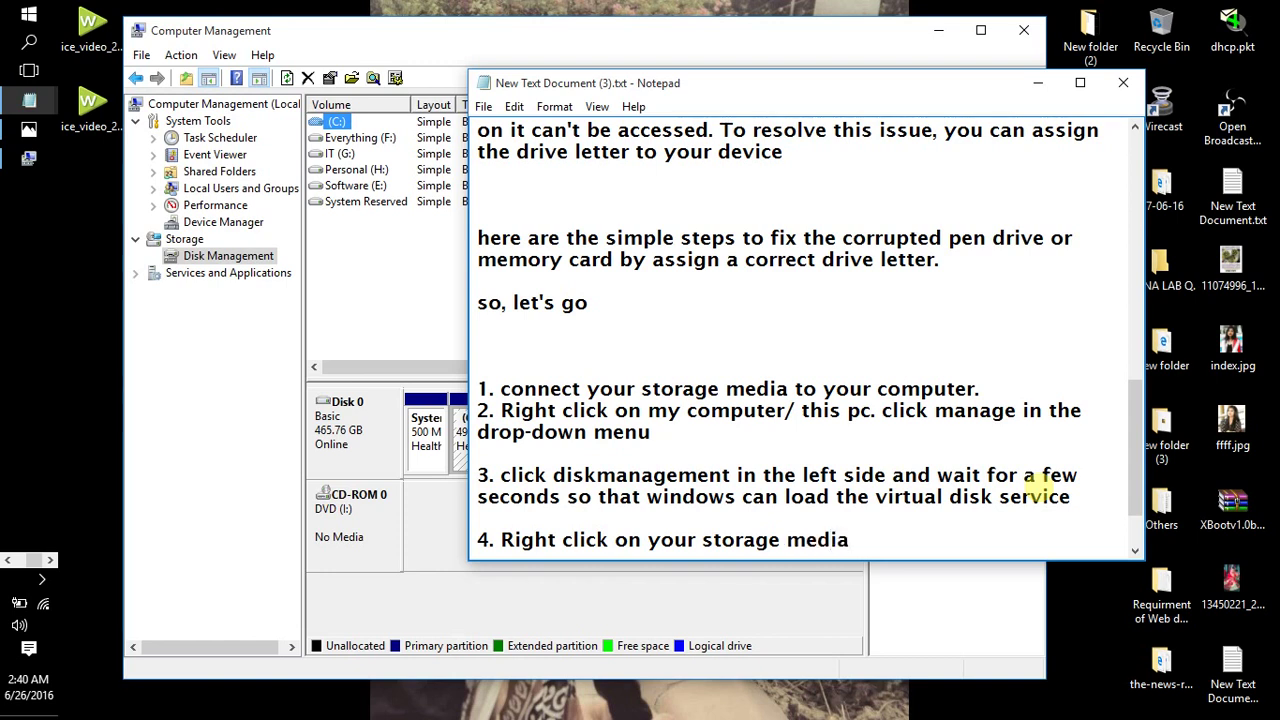
pyautogui.write(' and click')
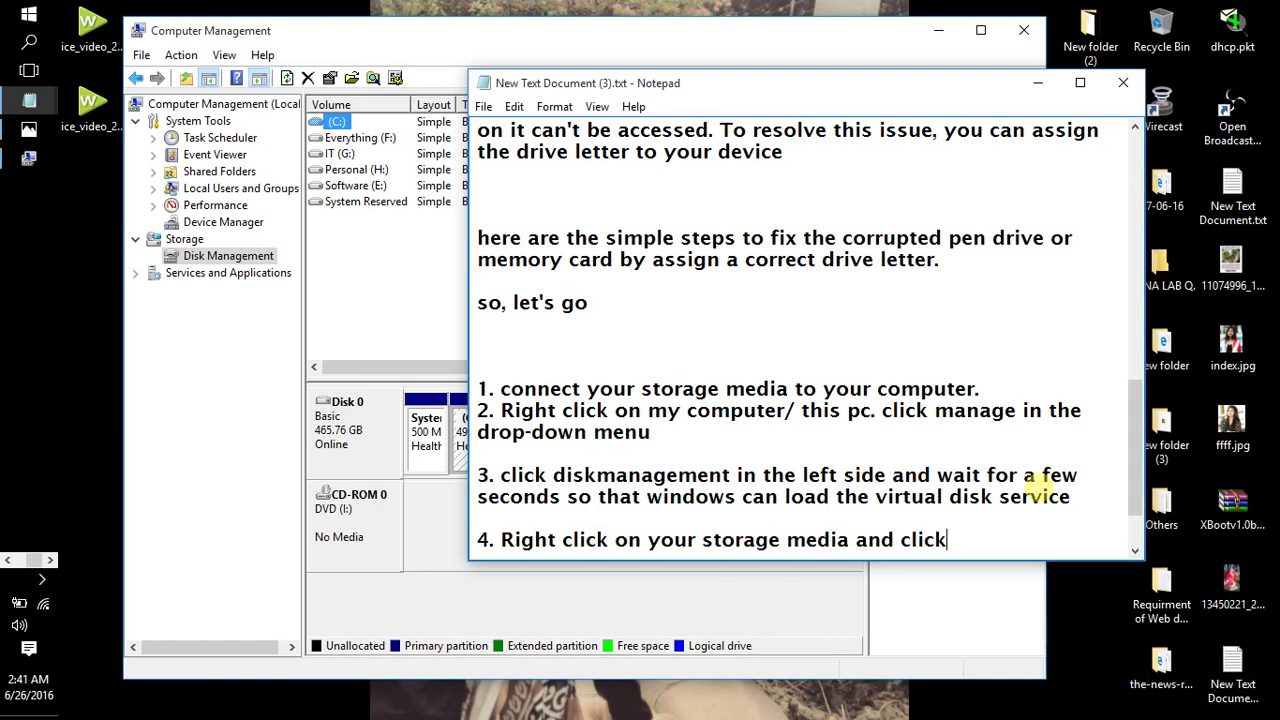
pyautogui.write(' change drive le')
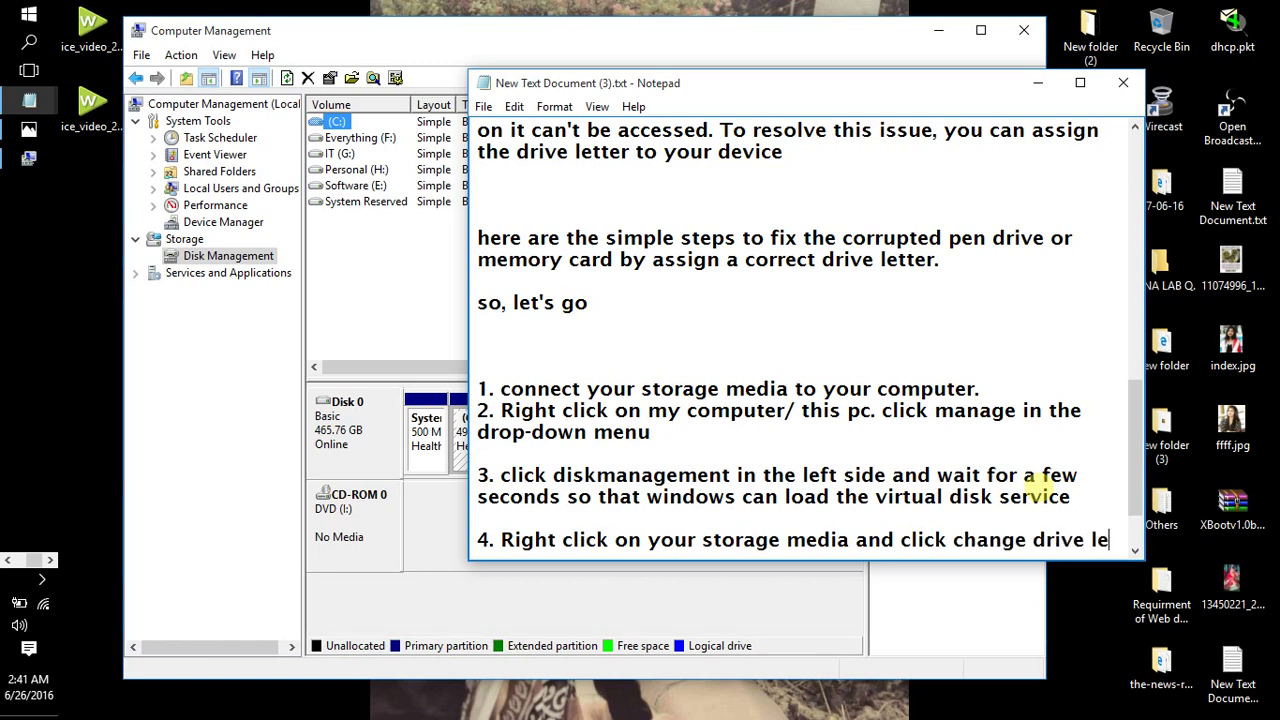
pyautogui.write('tter and paths')
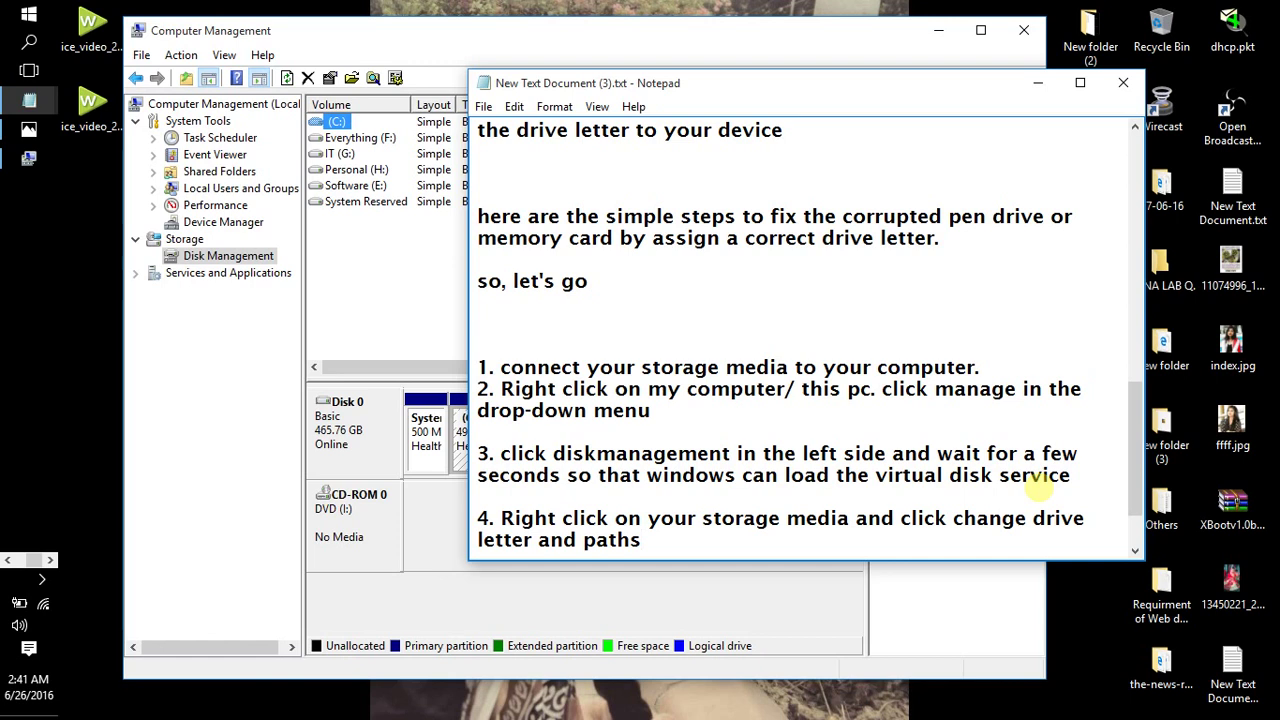
# Show the available commands for the IT (G:) and Everything (F:) volumes, and highlight "change drive letter and paths" in the notes
pyautogui.click(449, 527)
pyautogui.rightClick(808, 430)
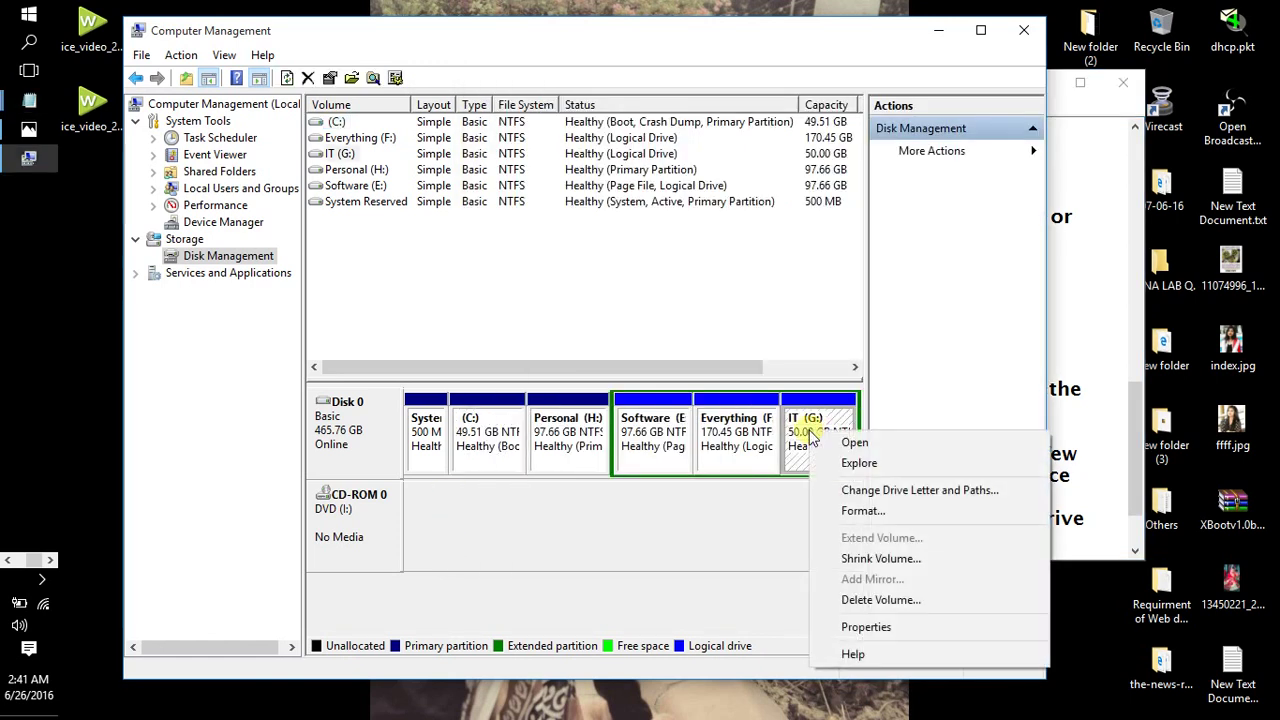
pyautogui.click(733, 432)
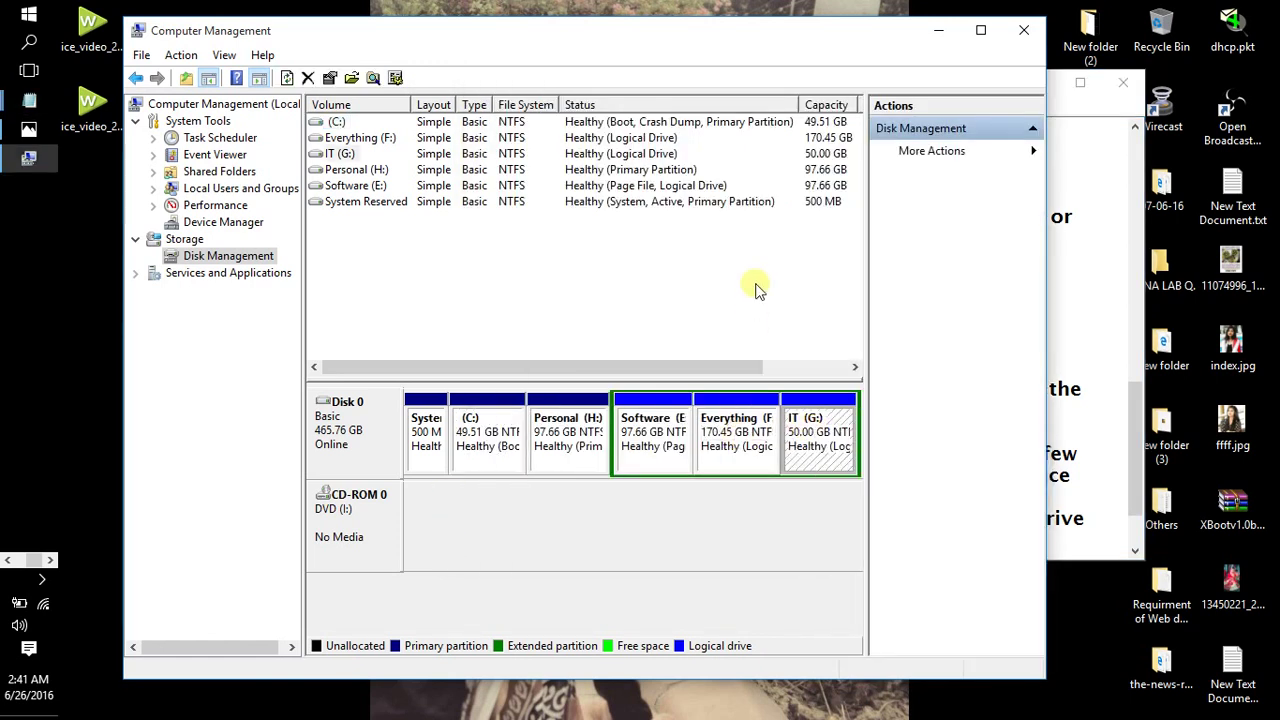
pyautogui.rightClick(748, 438)
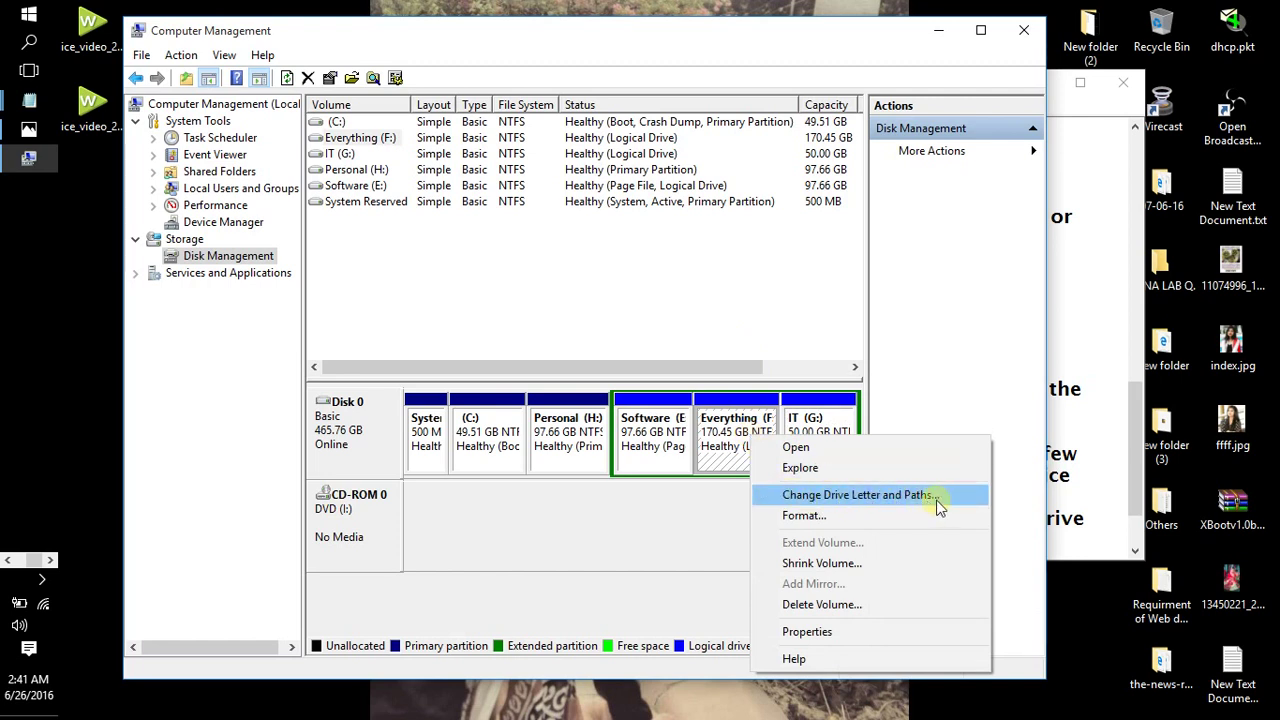
pyautogui.click(1050, 388)
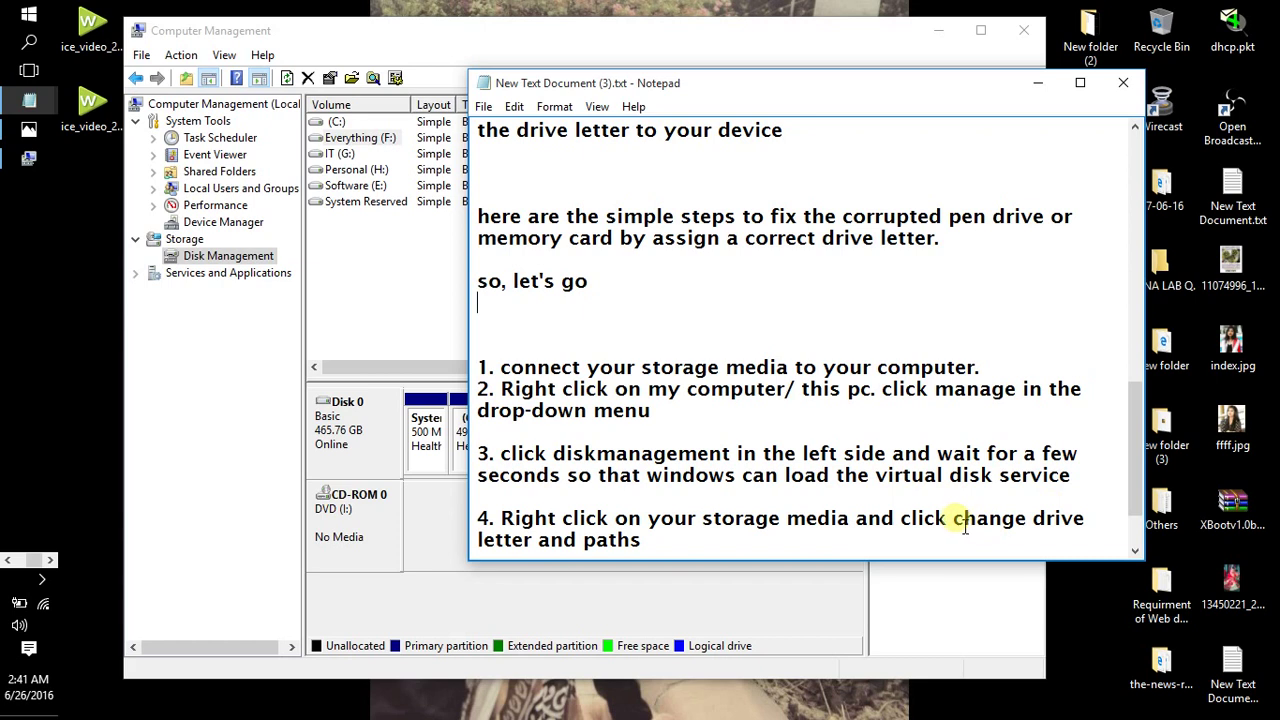
pyautogui.moveTo(955, 520); pyautogui.dragTo(991, 536)
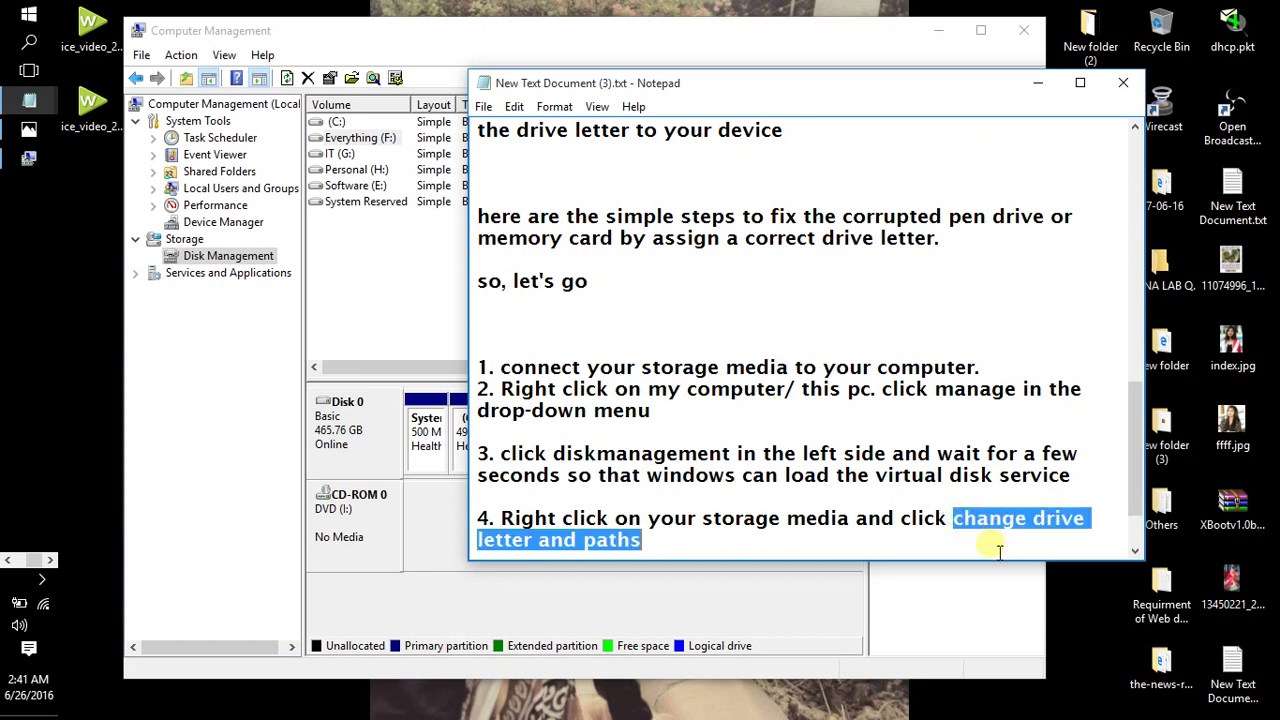
# Open the Change Drive Letter and Paths dialog for the IT (G:) volume in Disk Management
pyautogui.click(460, 430)
pyautogui.rightClick(805, 430)
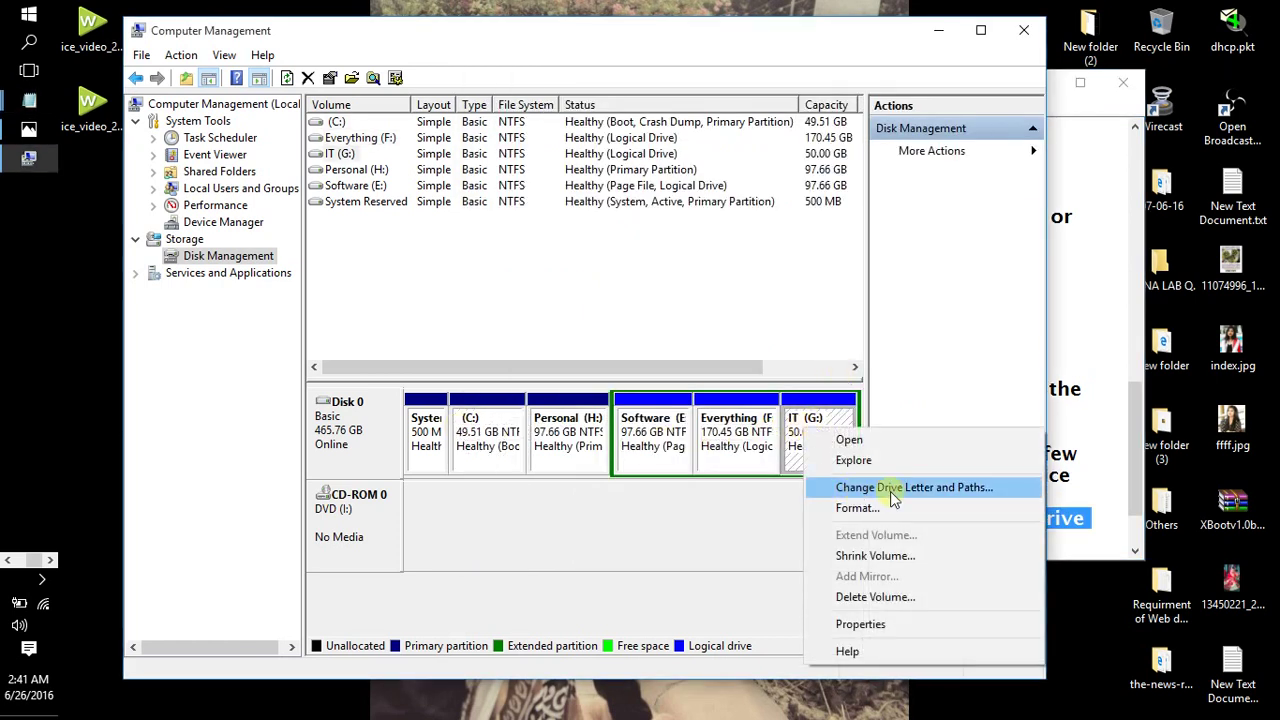
pyautogui.click(900, 486)
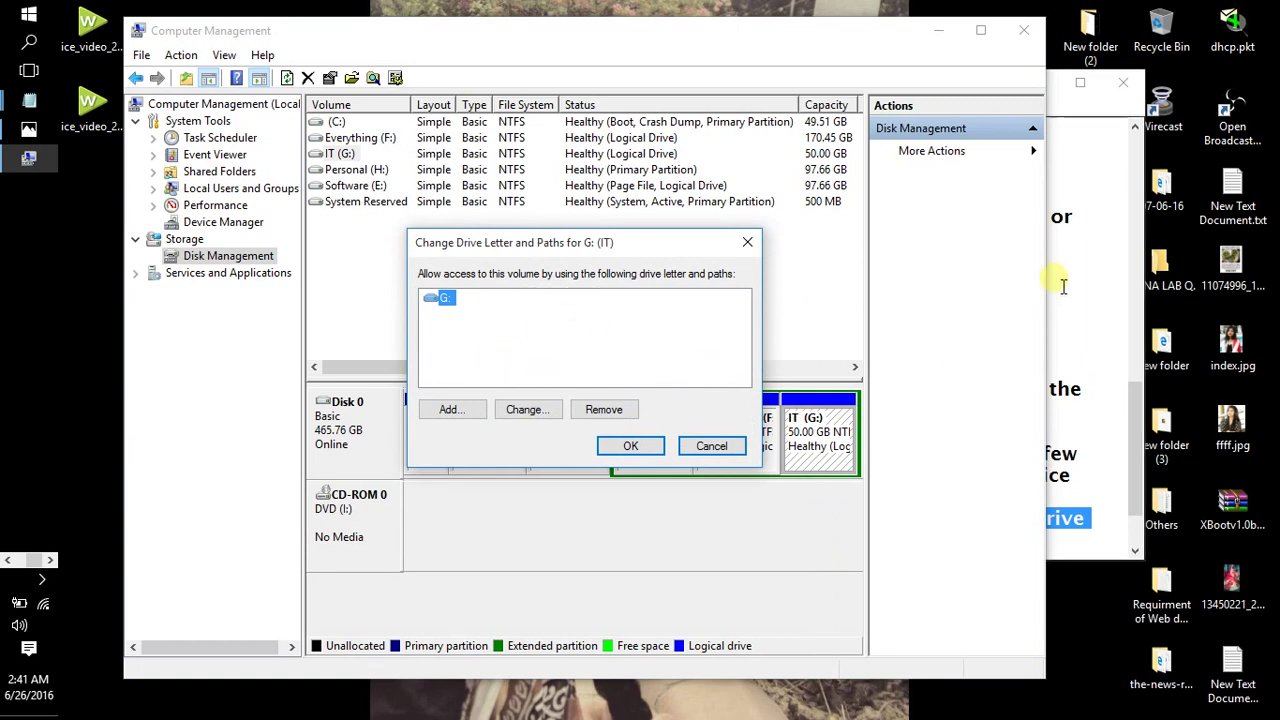
# Add the fifth instruction to the notes: "5. click the drive letter (it will turn blue) and click change"
pyautogui.click(1060, 455)
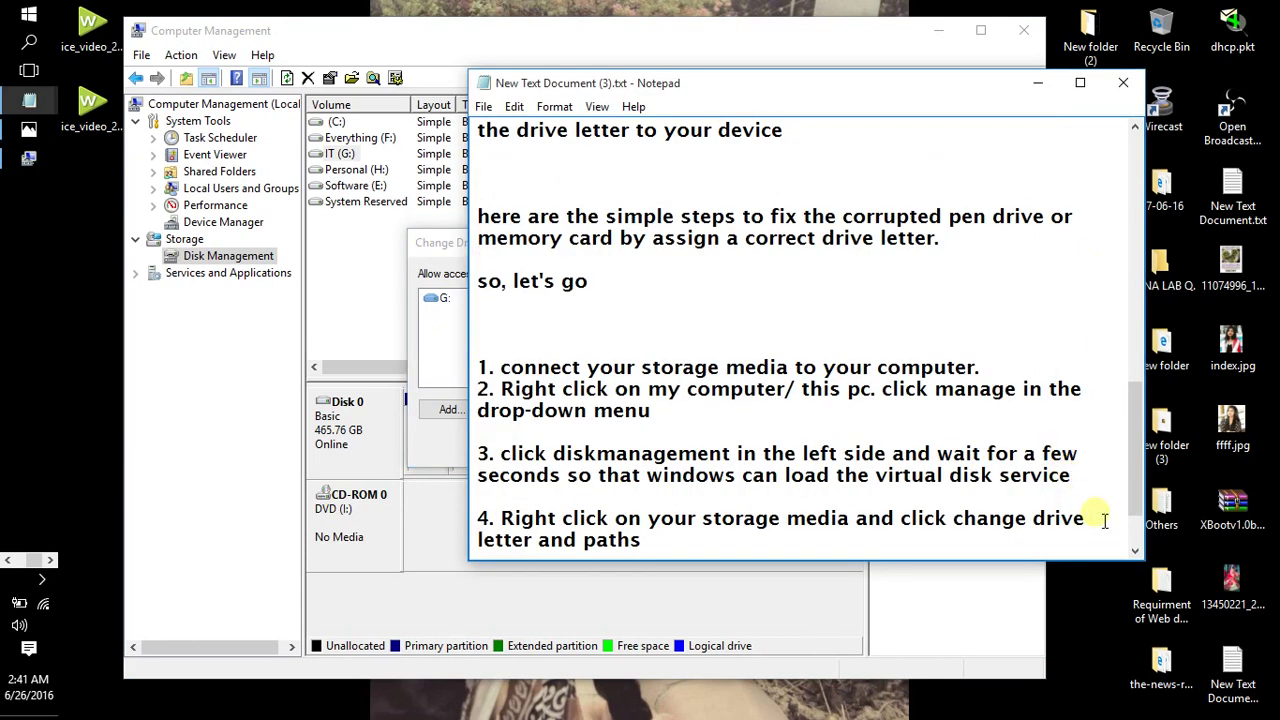
pyautogui.click(808, 543)
pyautogui.press('Return')
pyautogui.press('Return')
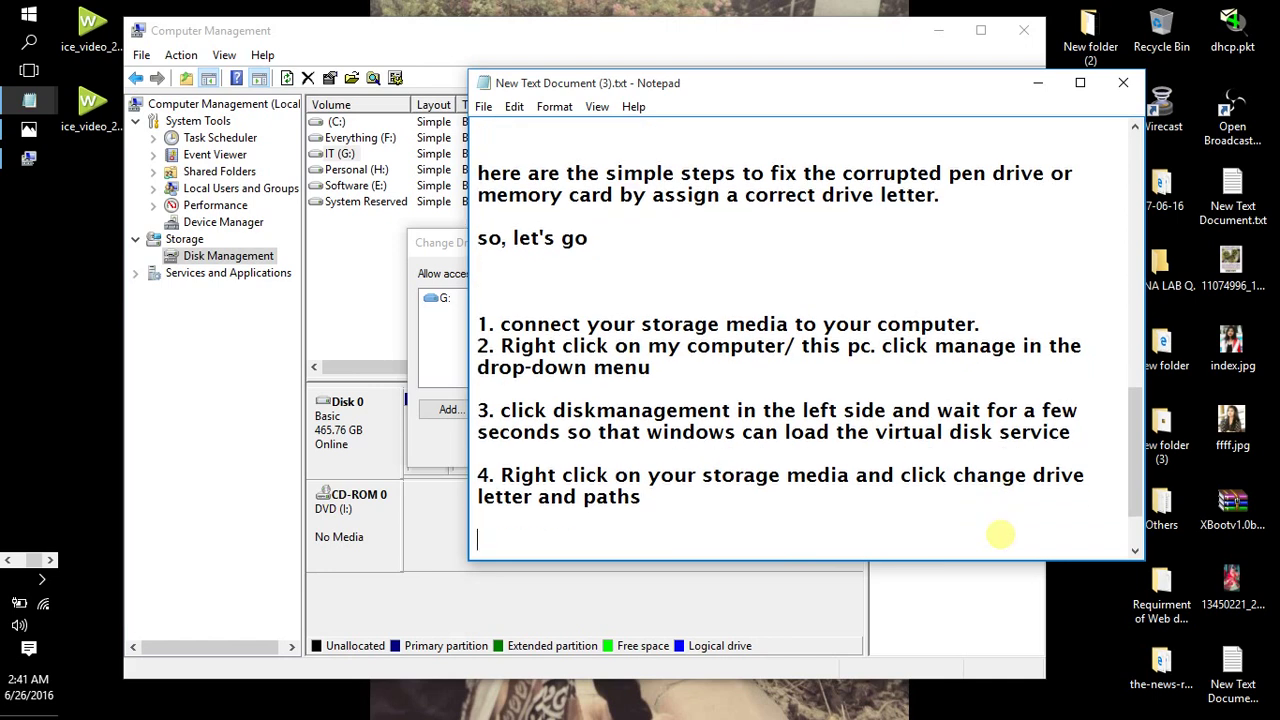
pyautogui.write('5. click the f')
pyautogui.press('BackSpace')
pyautogui.write('dri')
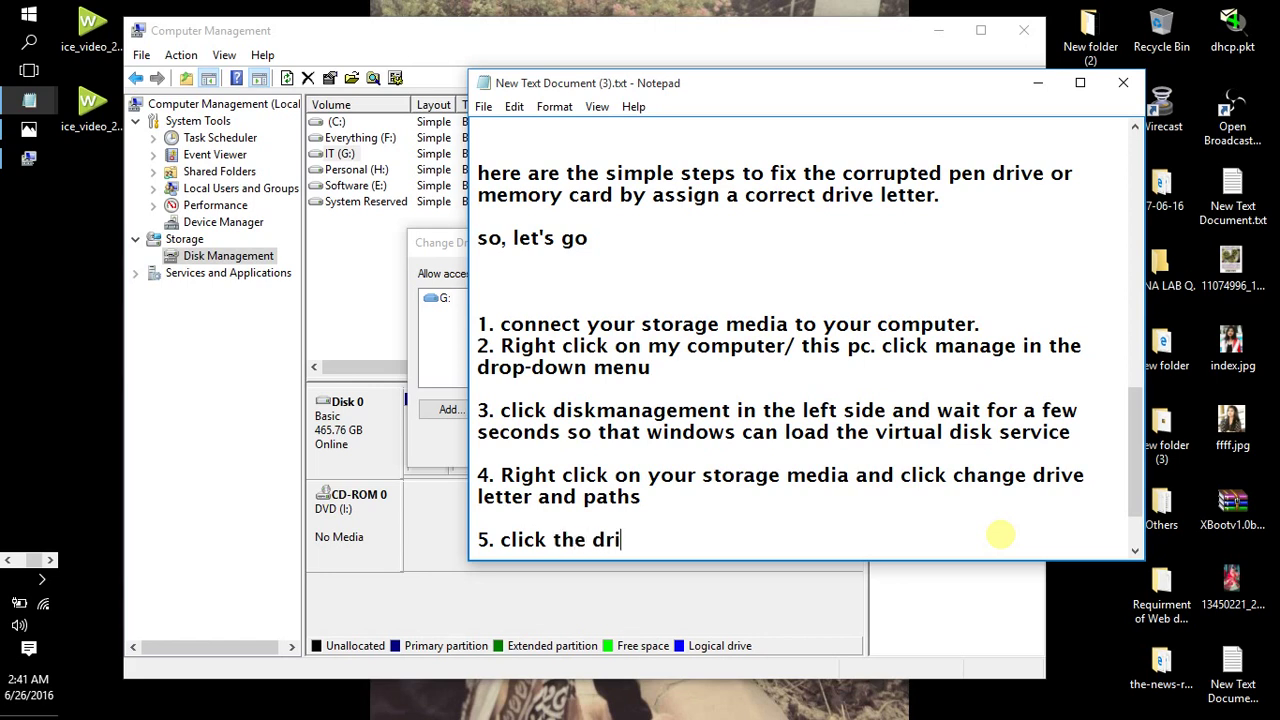
pyautogui.write('ve letter')
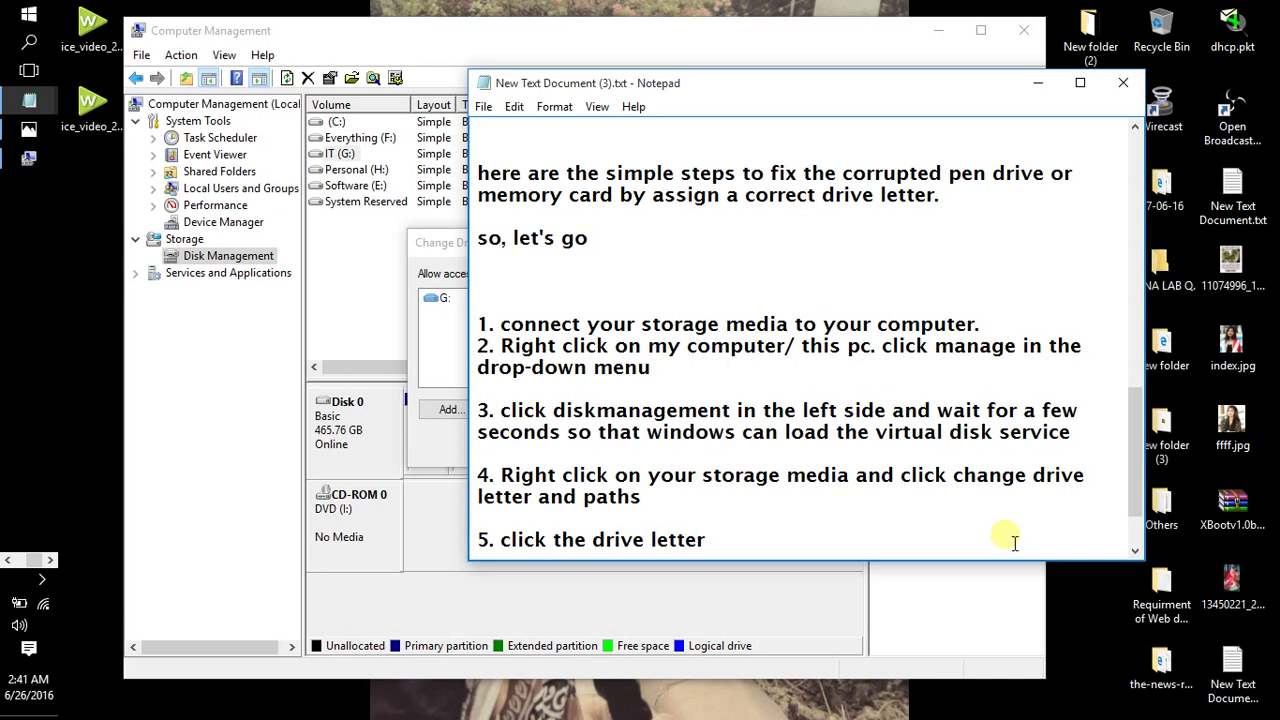
pyautogui.write(' (it will turn blue')
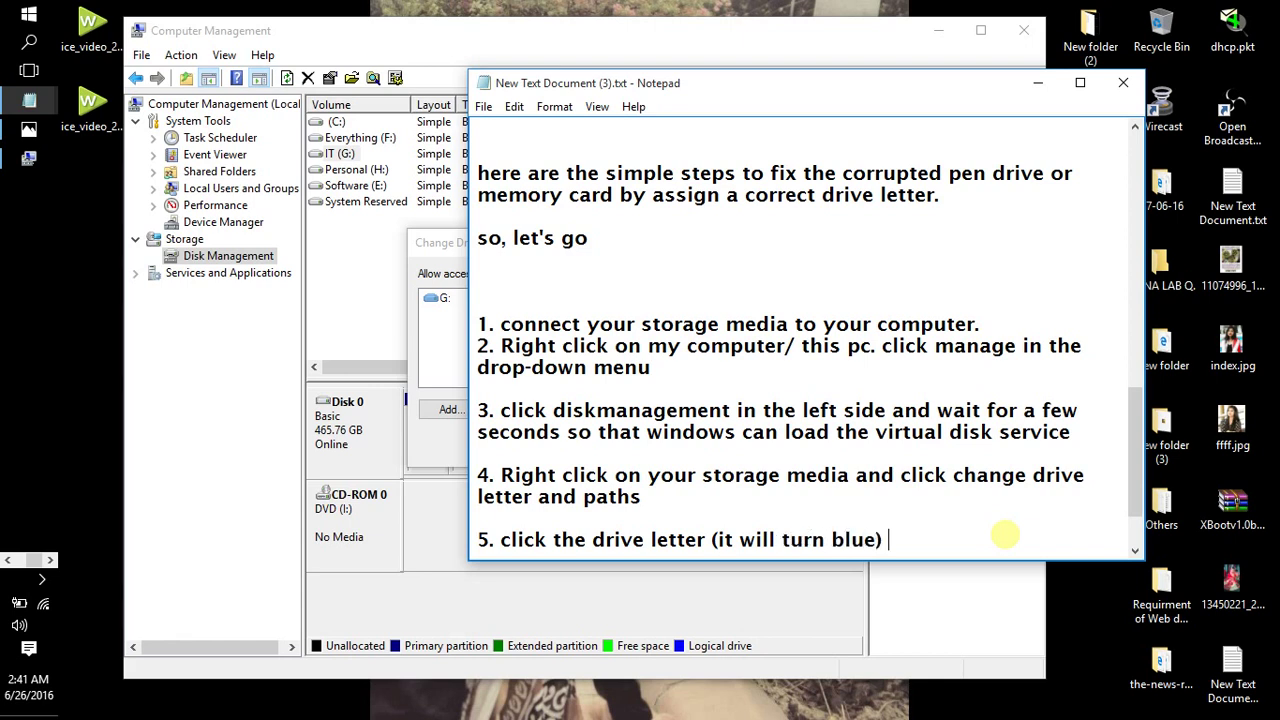
pyautogui.write(') and click chang')
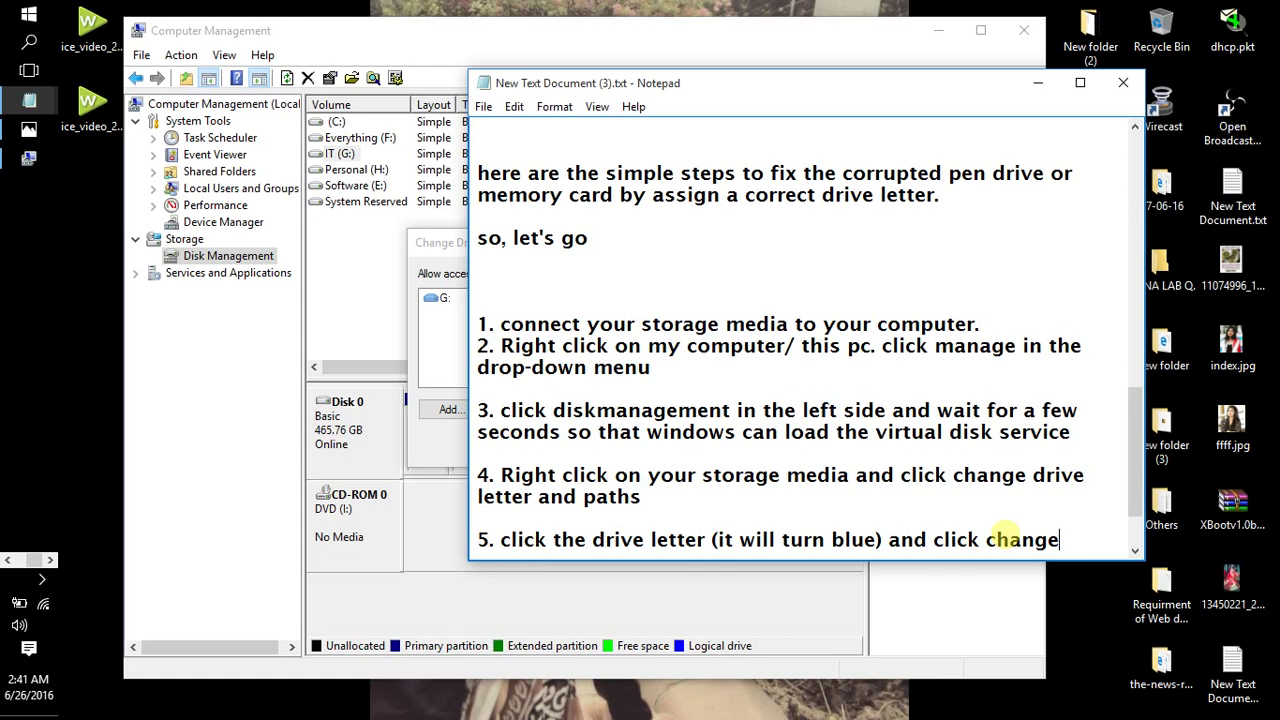
pyautogui.write('e')
pyautogui.press('Return')
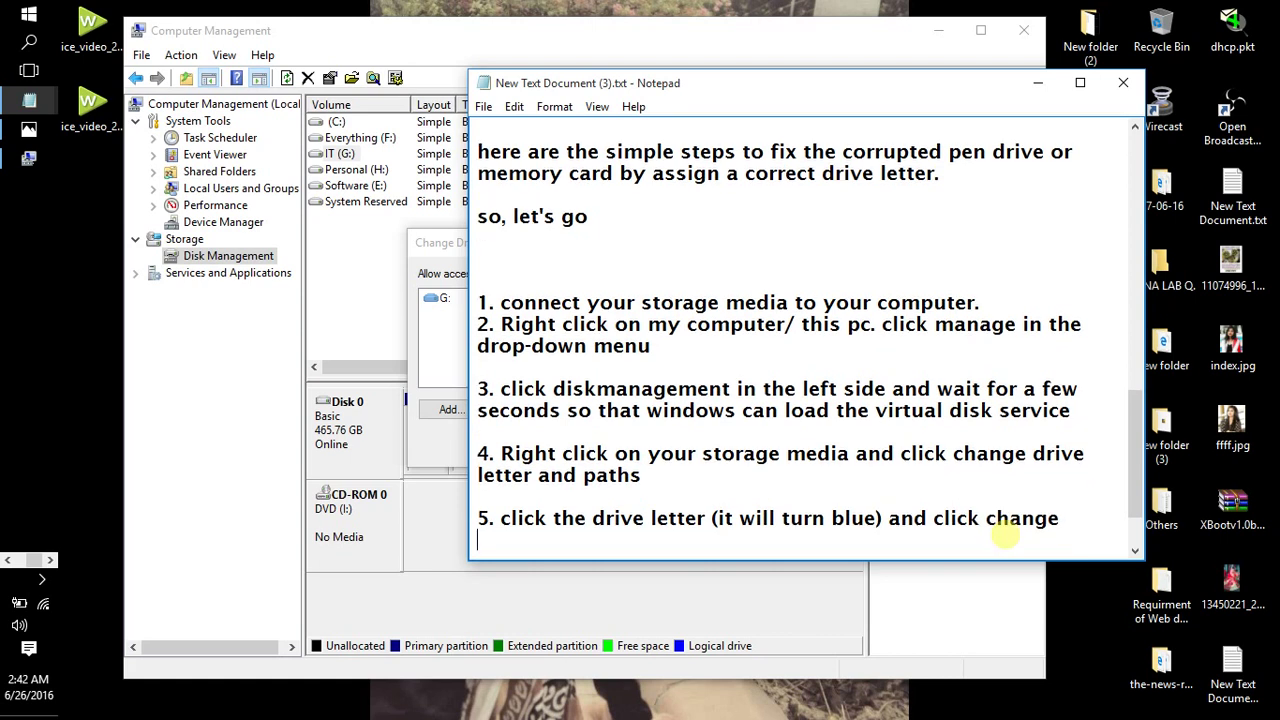
# Move the Notepad window clear of the drive letter dialog and highlight parts of the fifth instruction
pyautogui.moveTo(822, 84); pyautogui.dragTo(1056, 247)
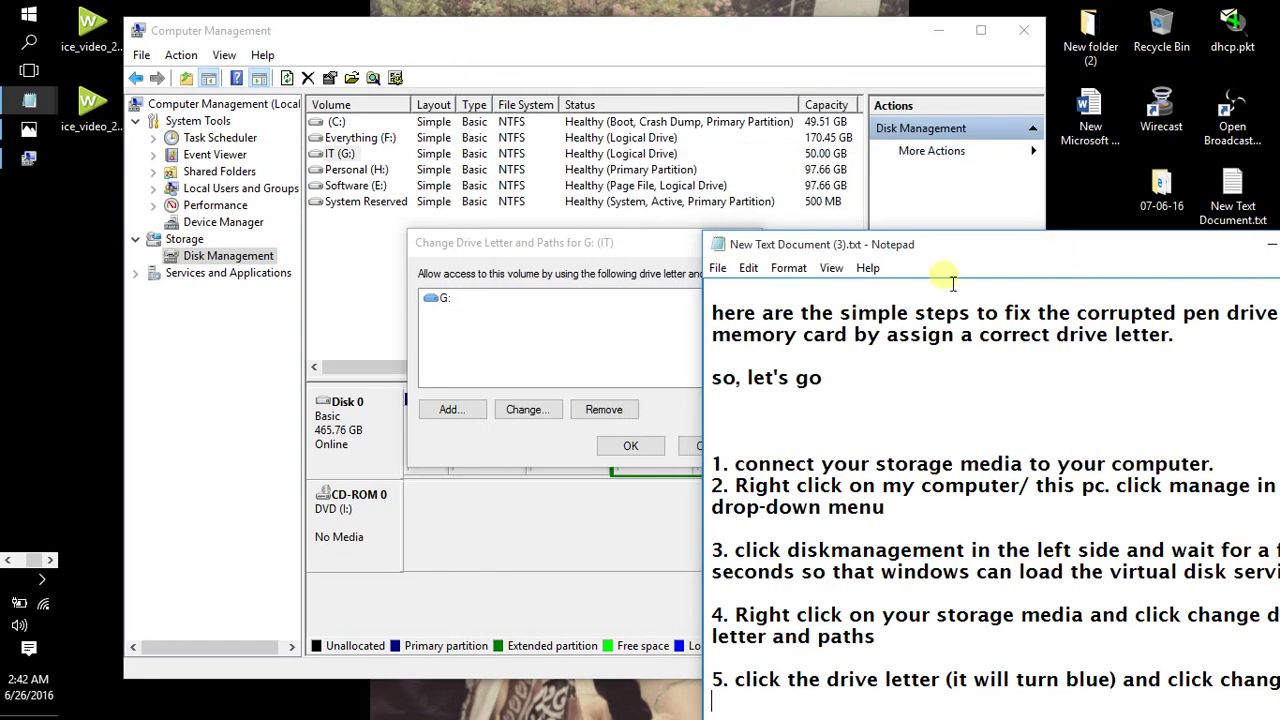
pyautogui.click(670, 249)
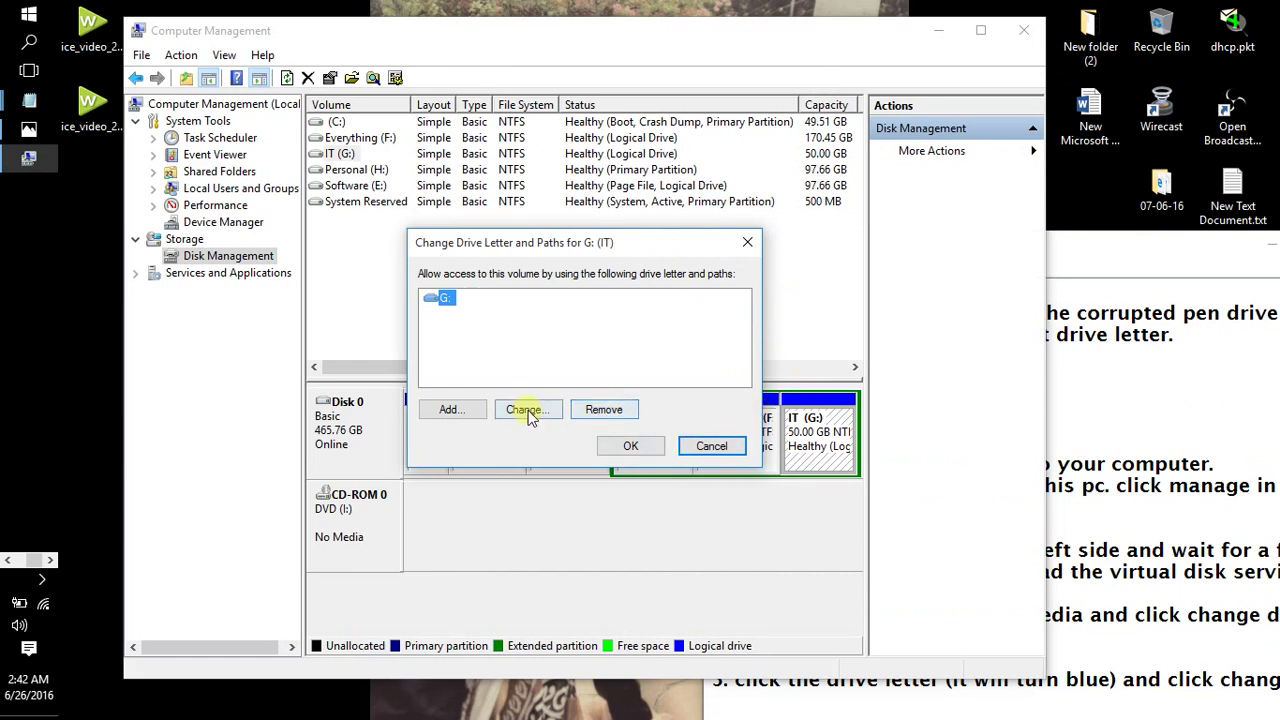
pyautogui.click(1105, 245)
pyautogui.moveTo(1057, 250); pyautogui.dragTo(1089, 27)
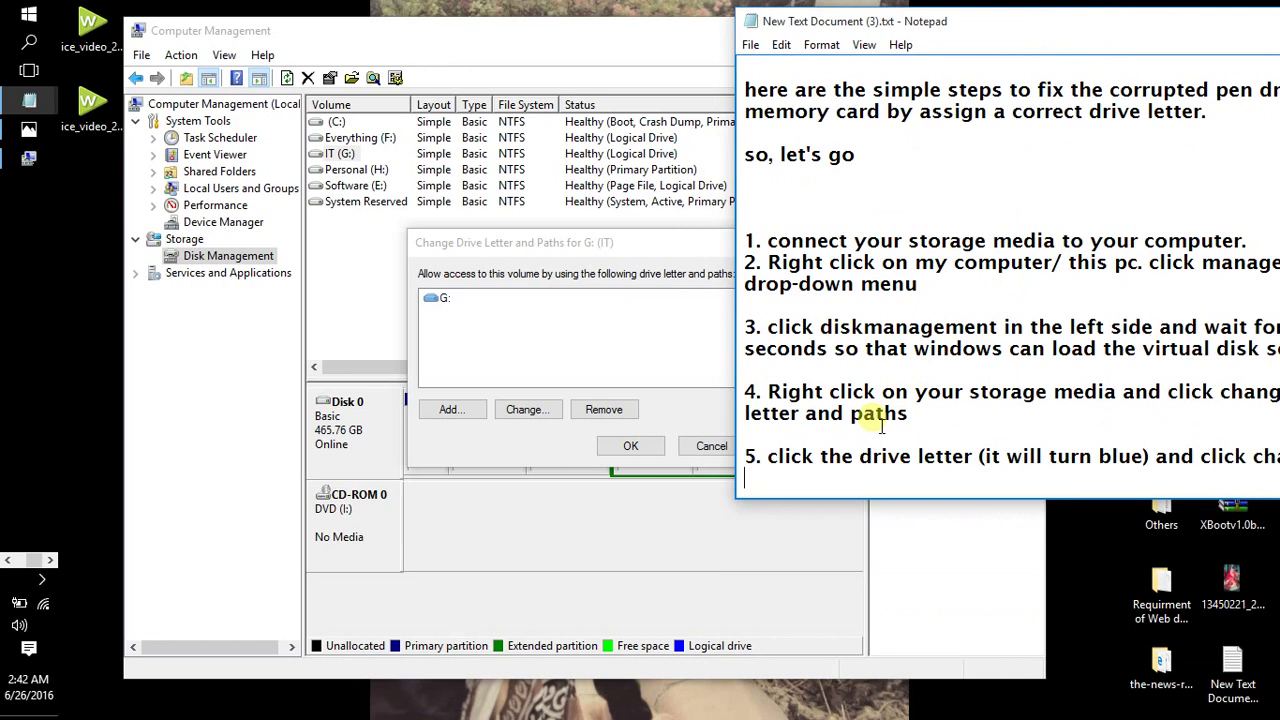
pyautogui.moveTo(842, 458); pyautogui.dragTo(918, 462)
pyautogui.moveTo(1168, 458); pyautogui.dragTo(1194, 458)
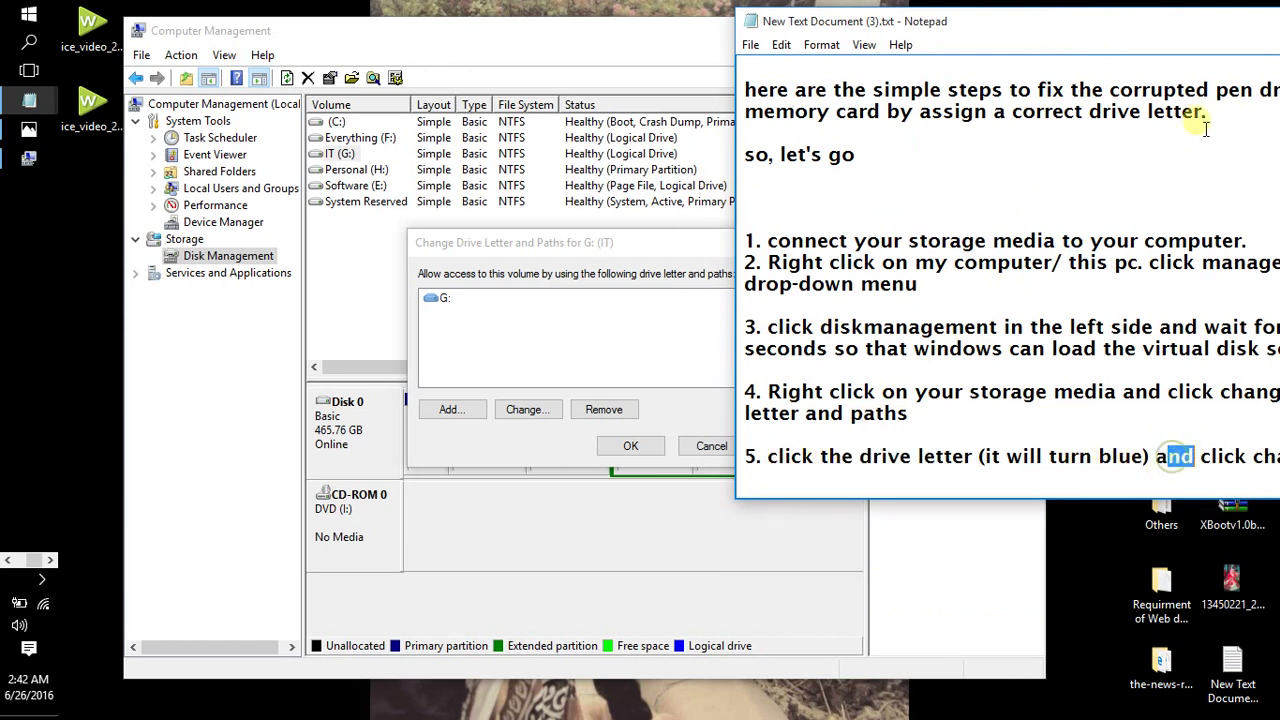
# Highlight "click change" in the fifth instruction and open the Change Drive Letter or Path dialog for G:
pyautogui.moveTo(1205, 40); pyautogui.dragTo(998, 36)
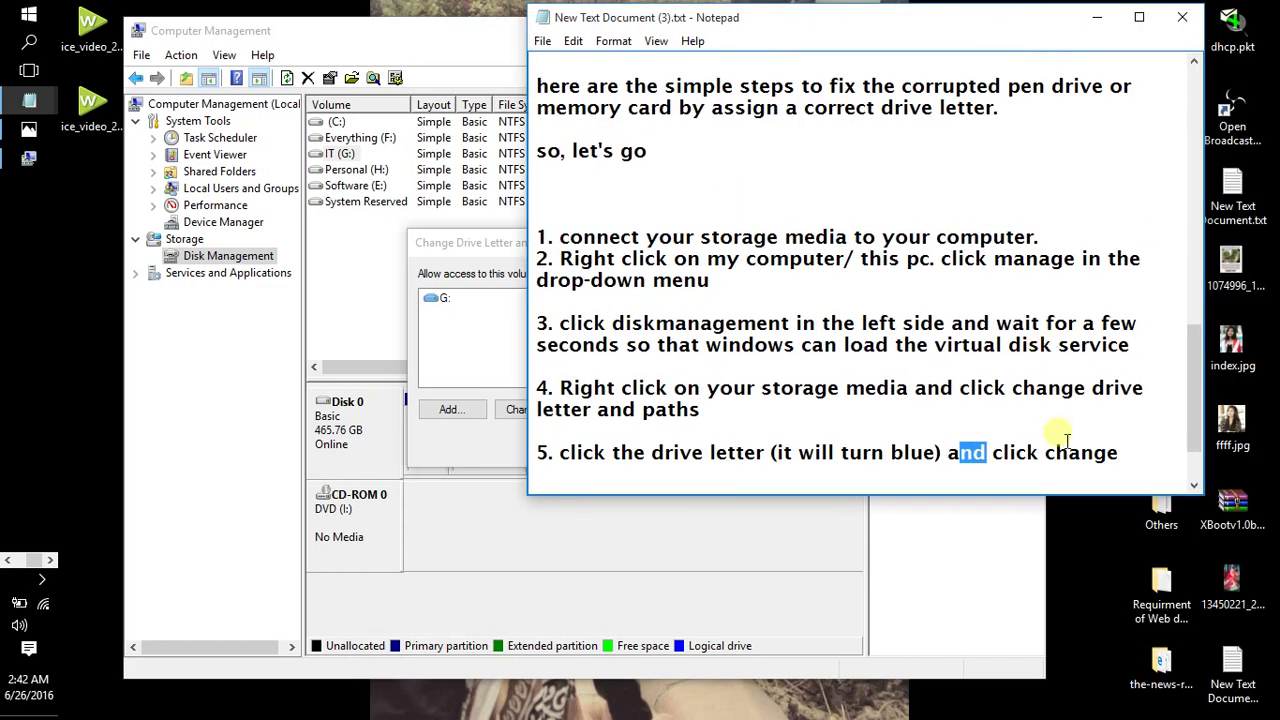
pyautogui.moveTo(988, 458); pyautogui.dragTo(1143, 458)
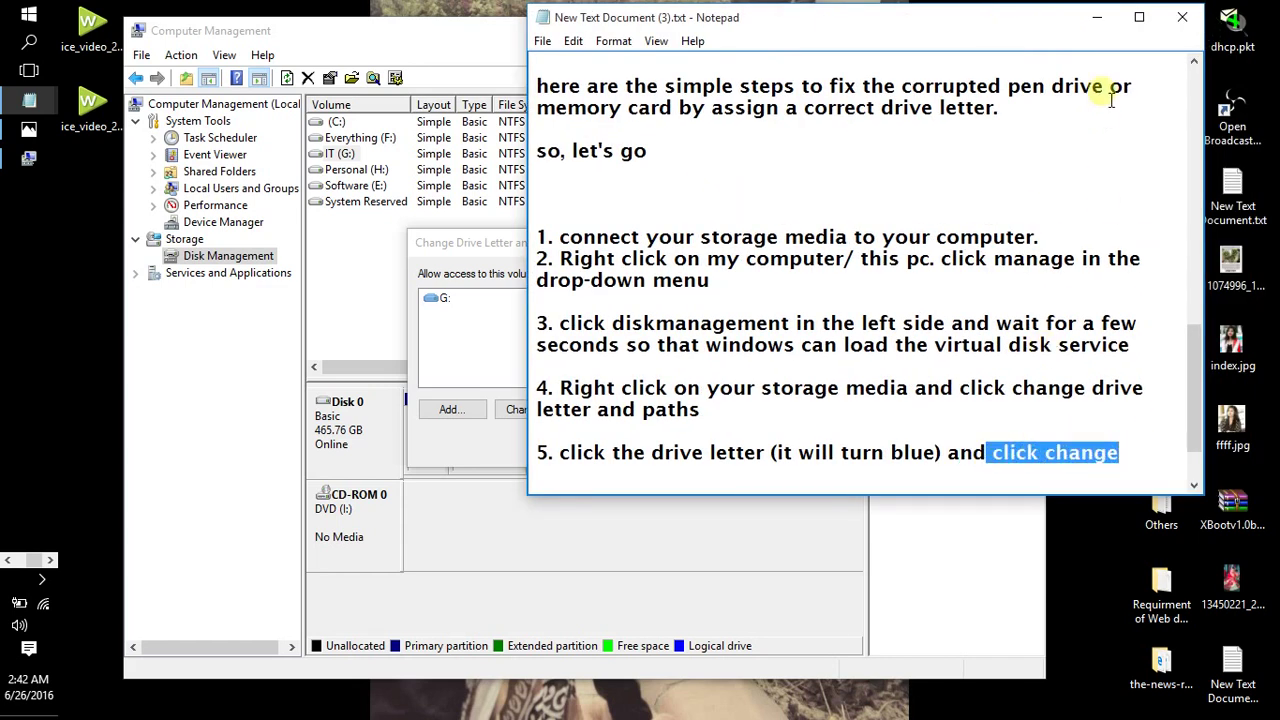
pyautogui.moveTo(988, 31); pyautogui.dragTo(1140, 117)
pyautogui.click(531, 409)
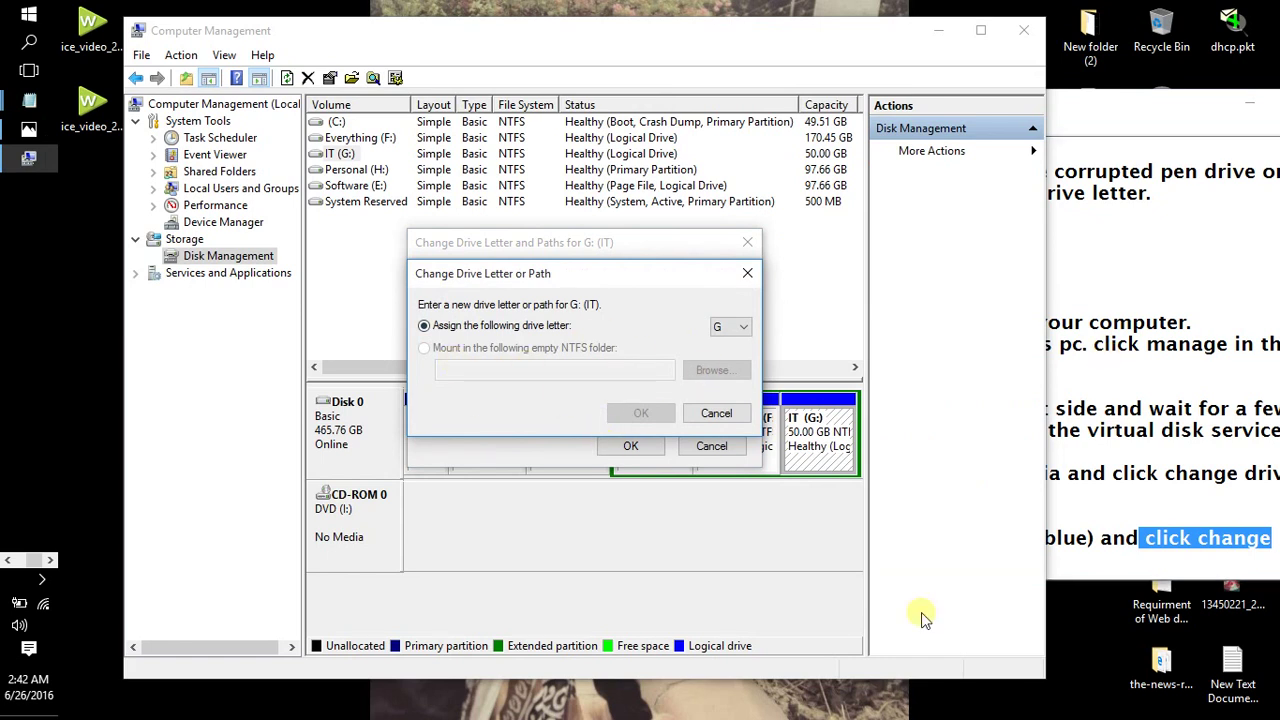
# Return to the notes and add the sixth instruction: "6. select the drive letter from the drop-down list. click ok"
pyautogui.click(1150, 258)
pyautogui.moveTo(1149, 110); pyautogui.dragTo(876, 50)
pyautogui.click(1002, 480)
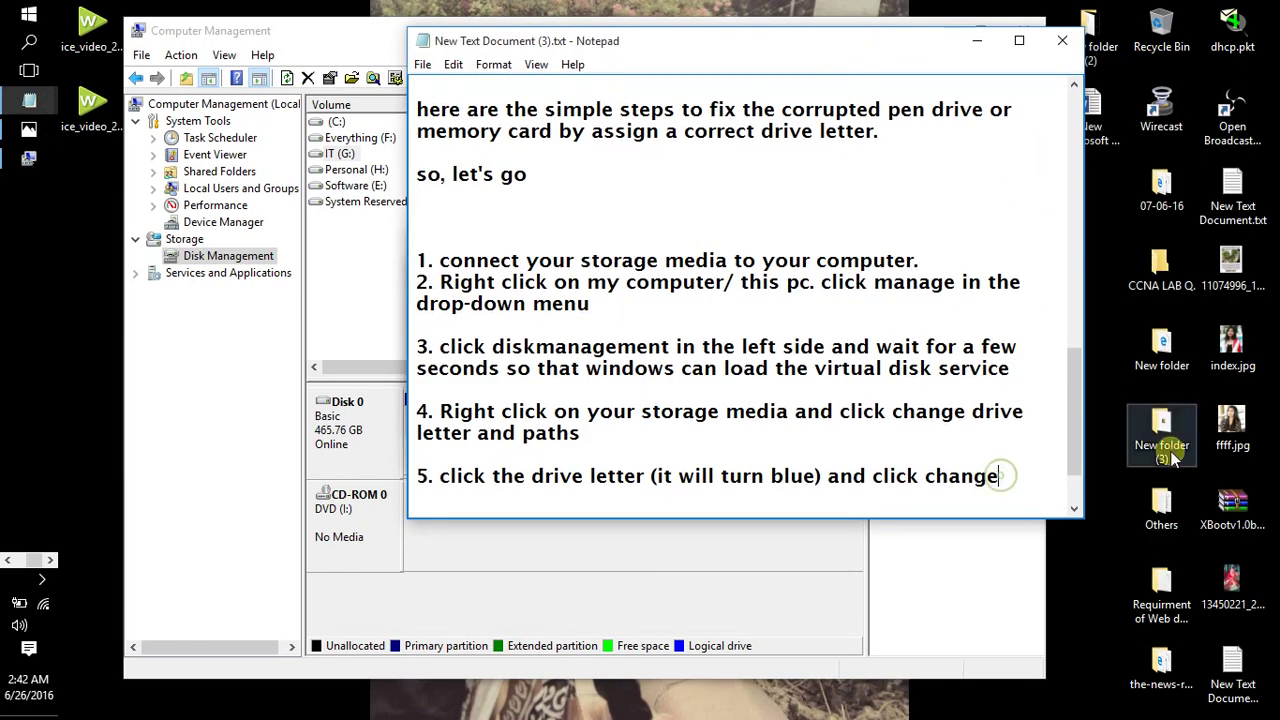
pyautogui.press('Return')
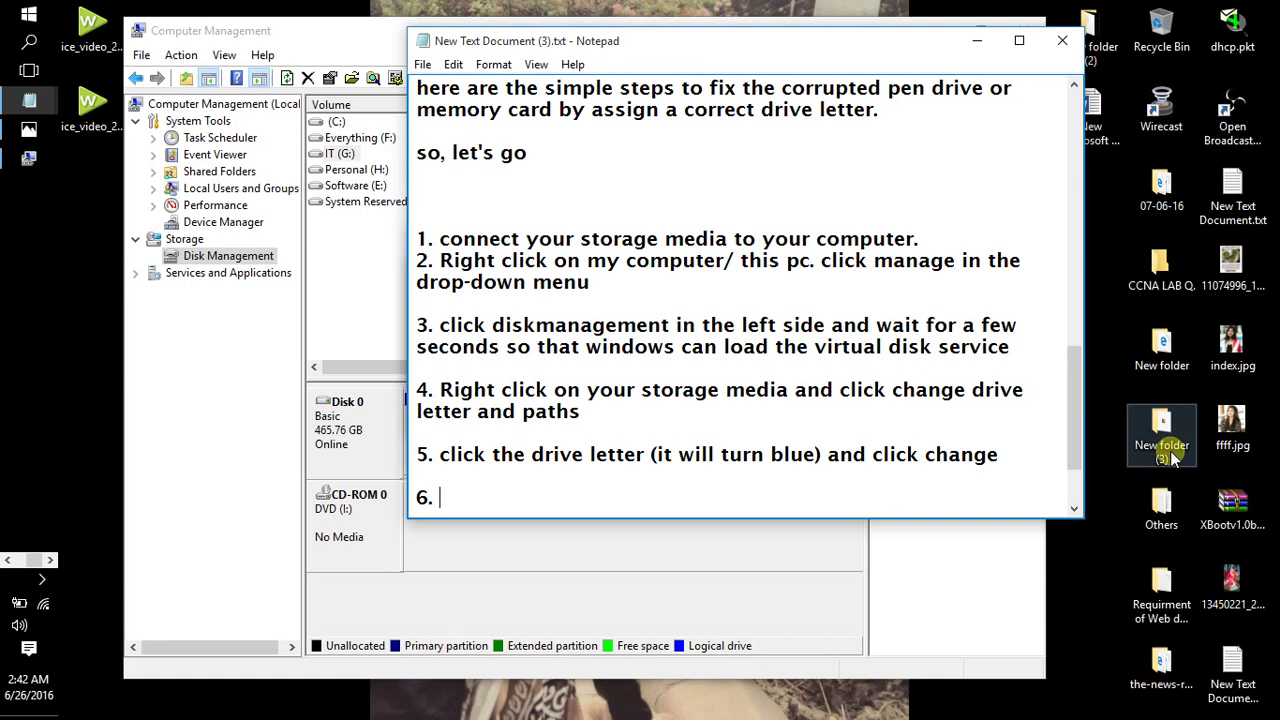
pyautogui.write('6. select')
pyautogui.press('BackSpace')
pyautogui.write('ct the')
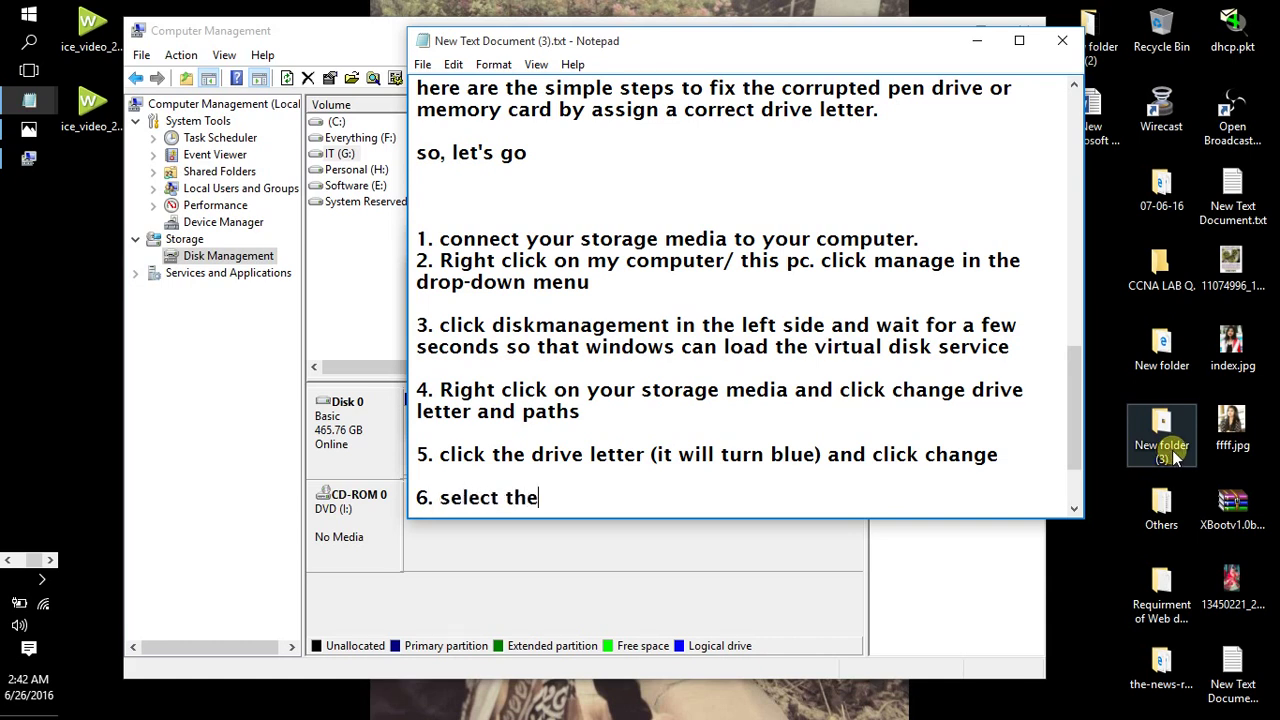
pyautogui.write(' drive letter')
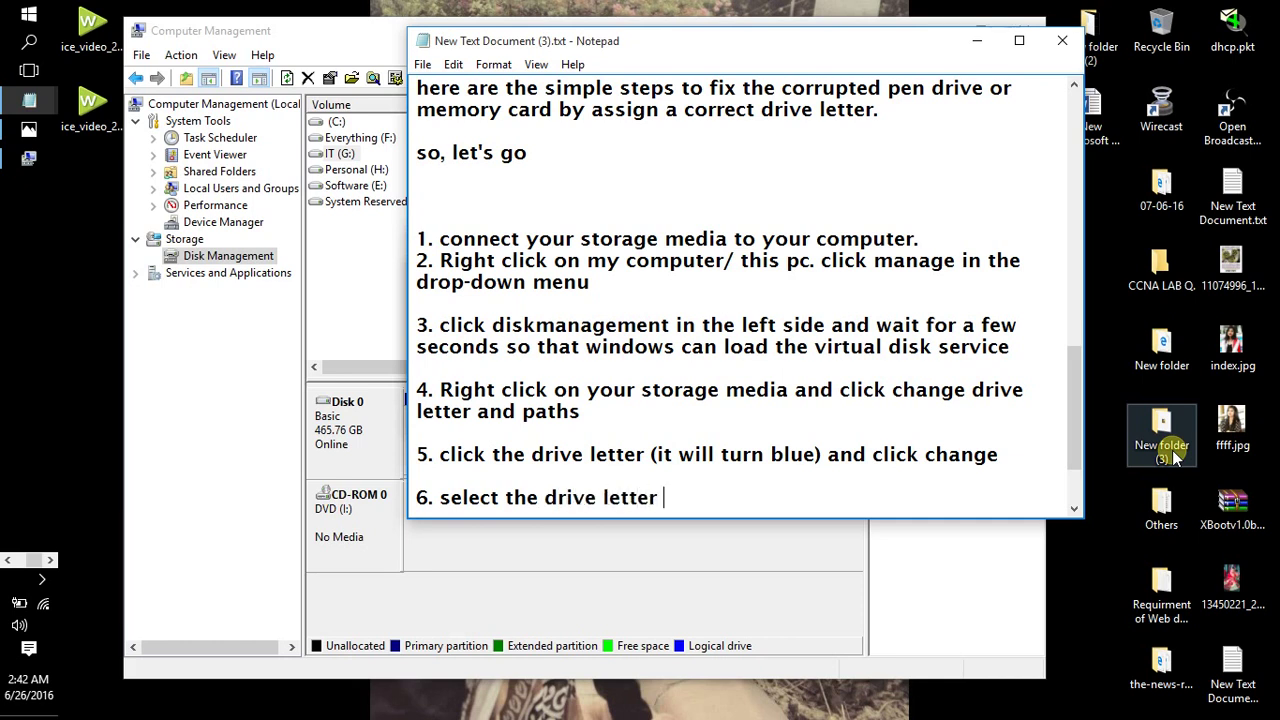
pyautogui.write(' from the ')
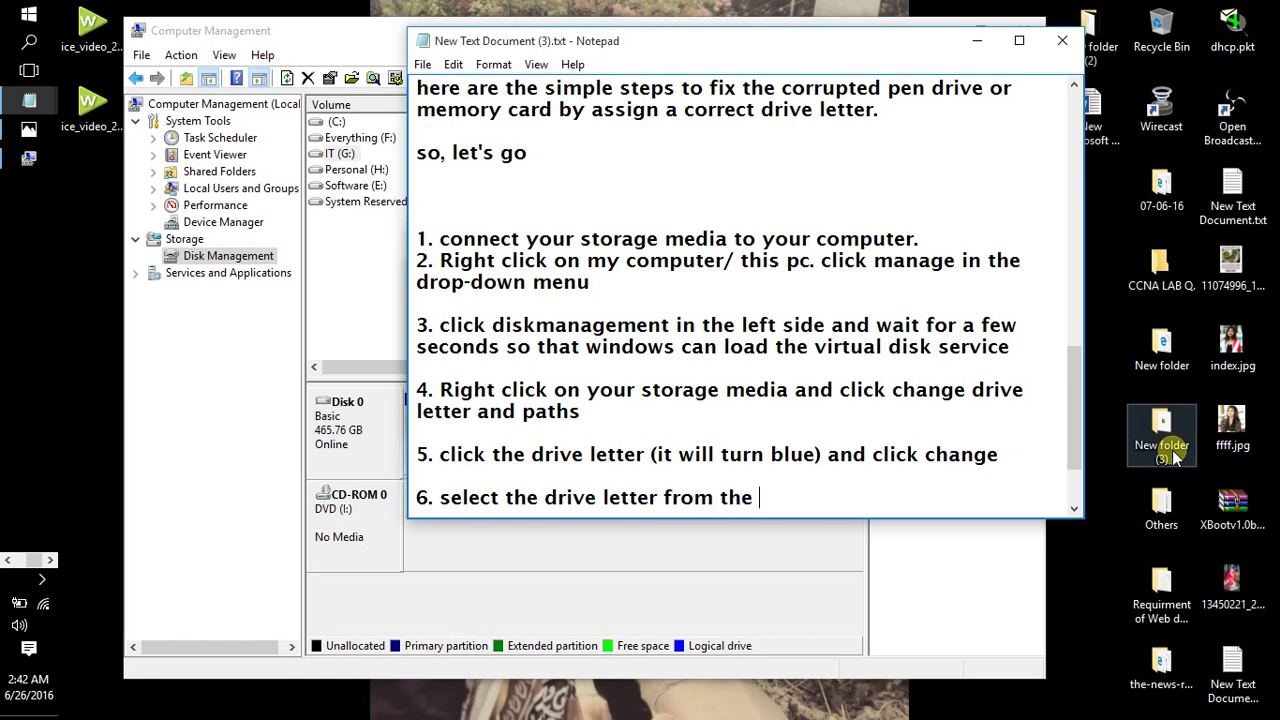
pyautogui.write('drop-down list. clicko')
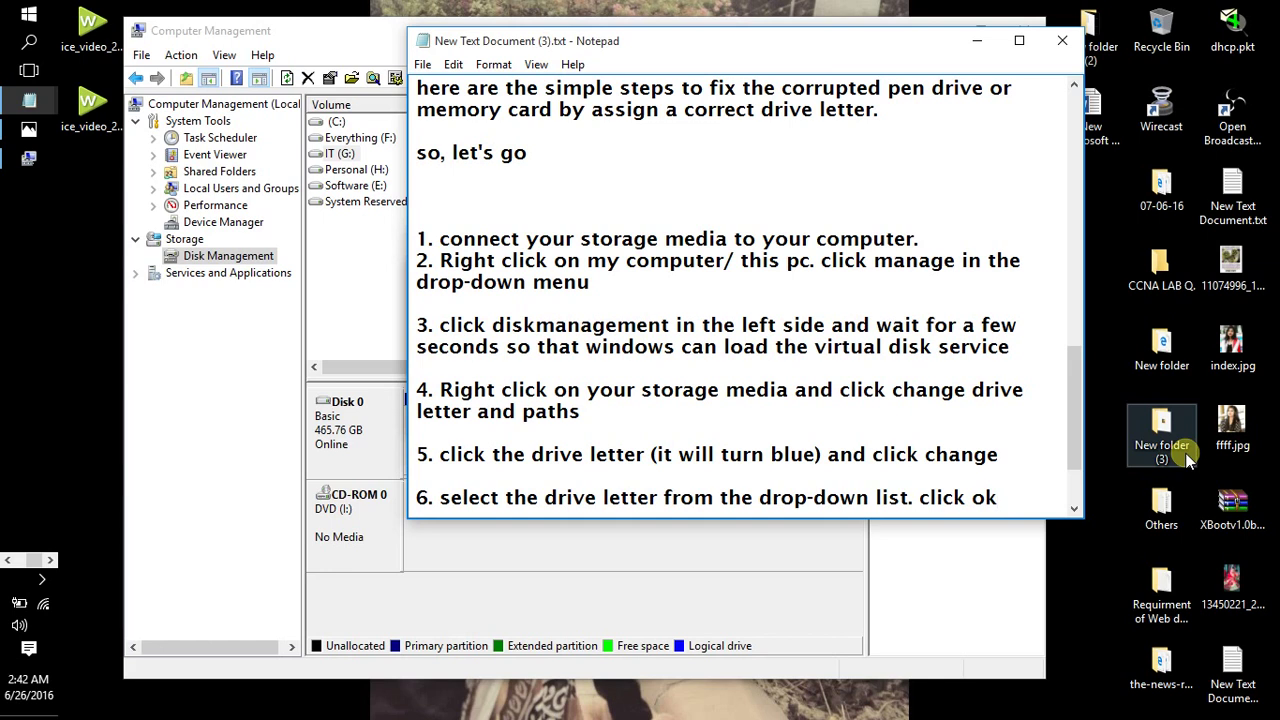
# Minimize the notes to view the drive letters offered for G:, and close Computer Management without changing the letter
pyautogui.click(977, 40)
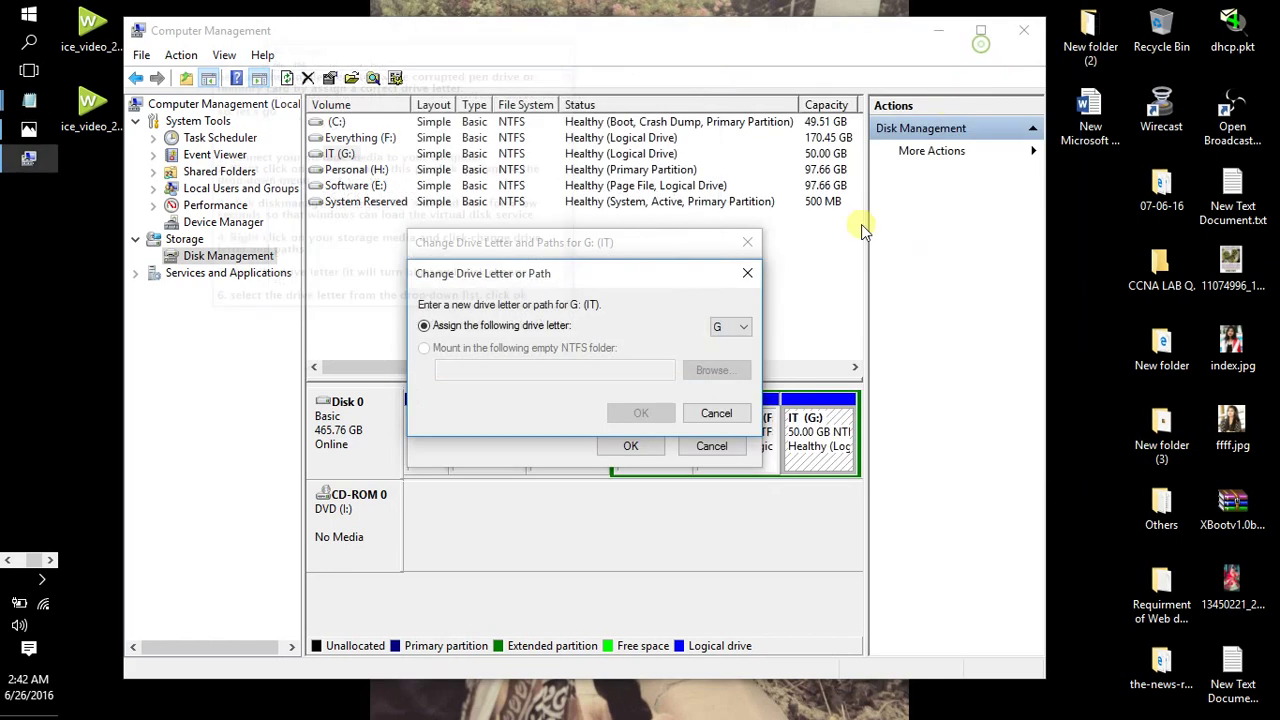
pyautogui.click(750, 329)
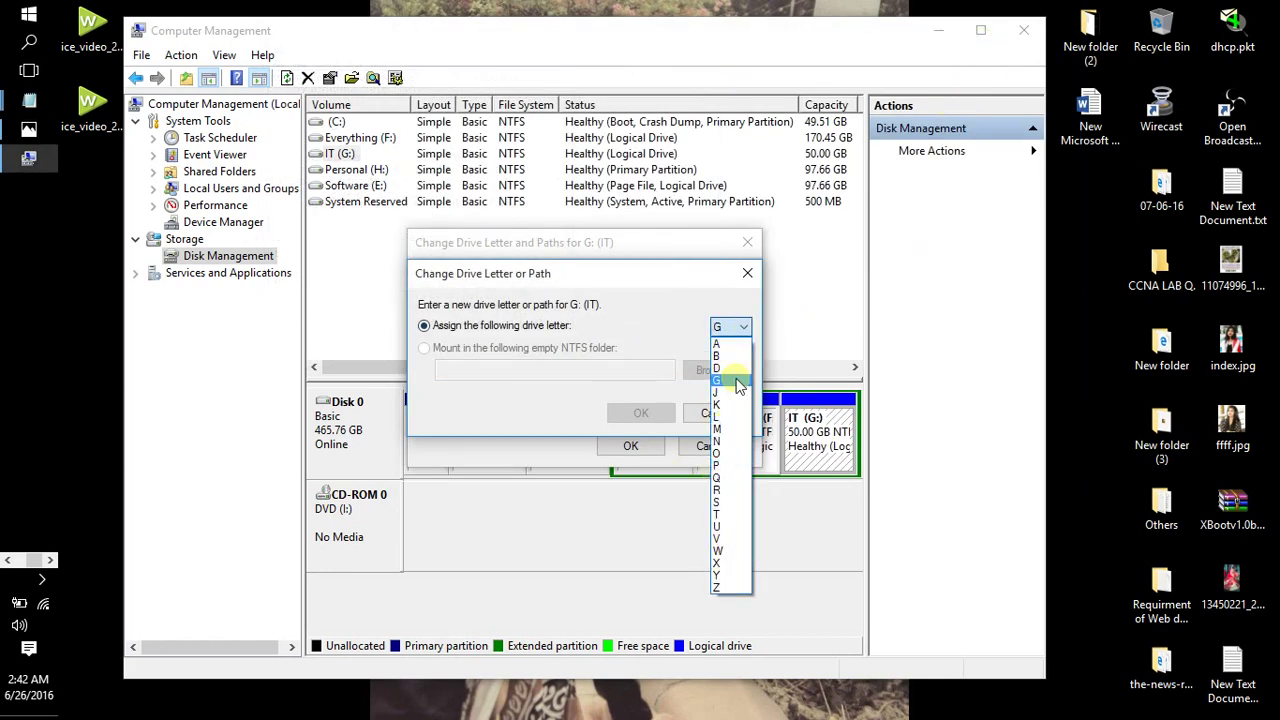
pyautogui.click(666, 282)
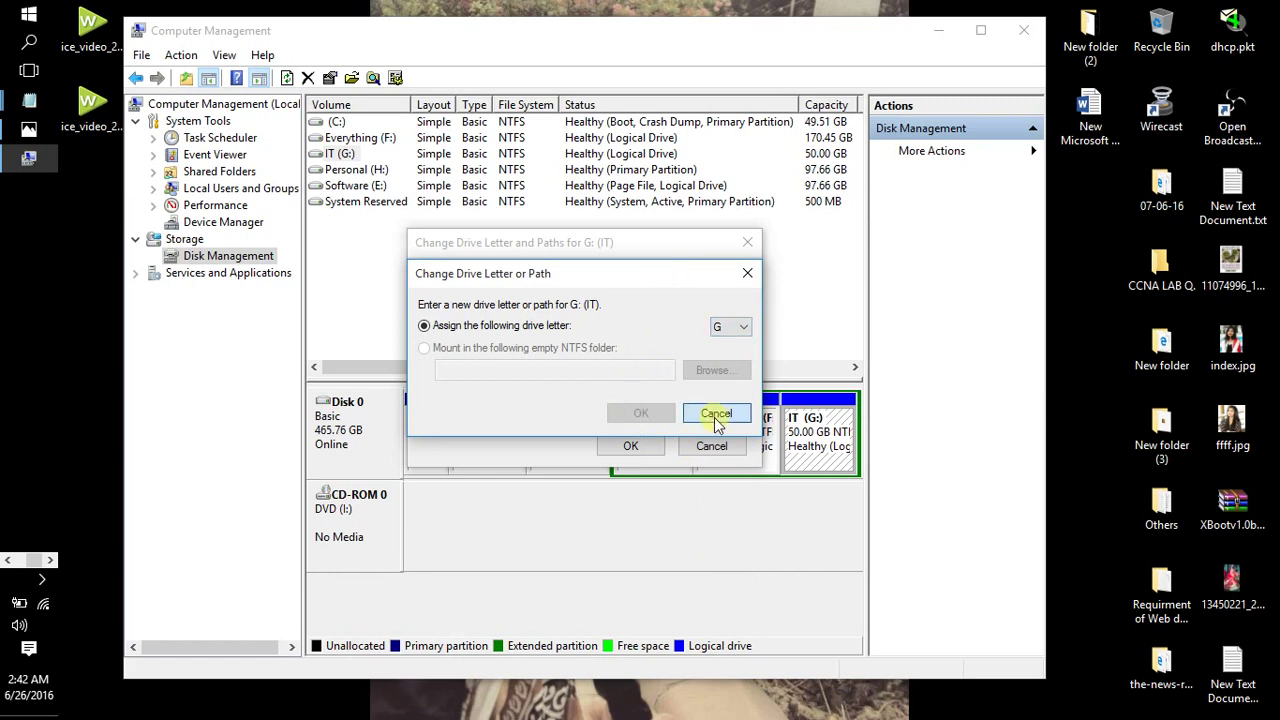
pyautogui.click(712, 414)
pyautogui.click(1024, 30)
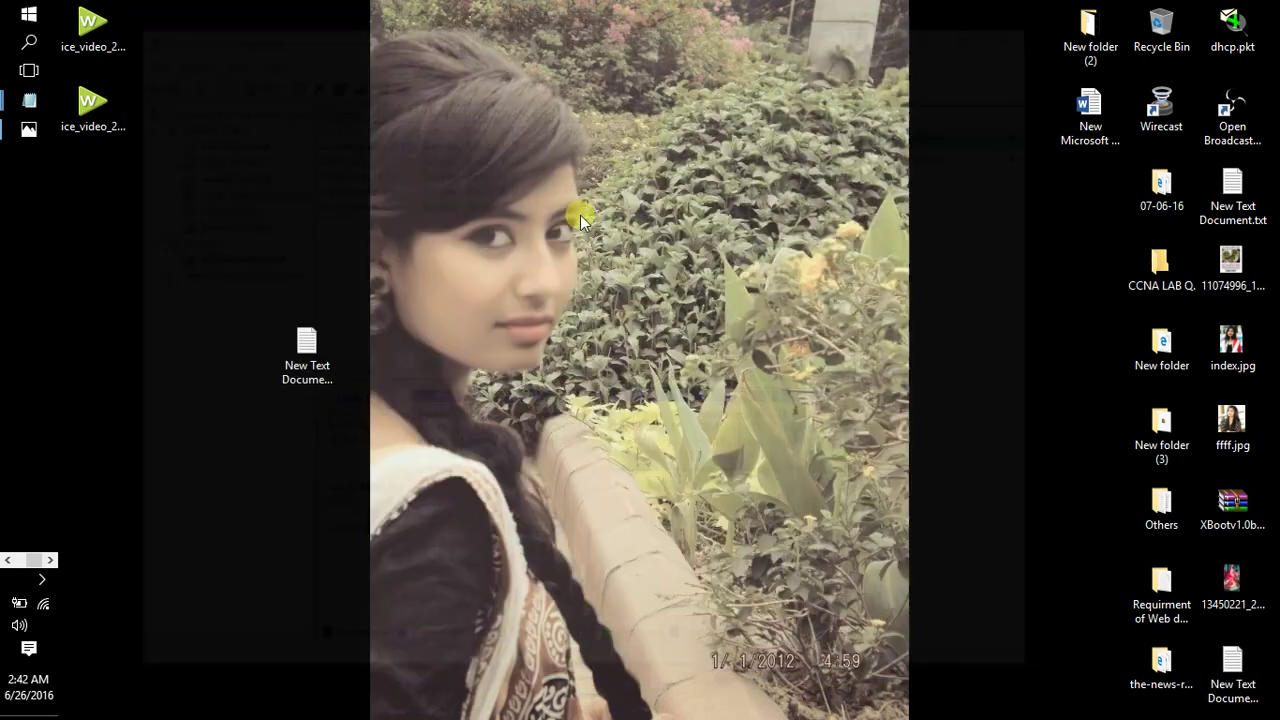